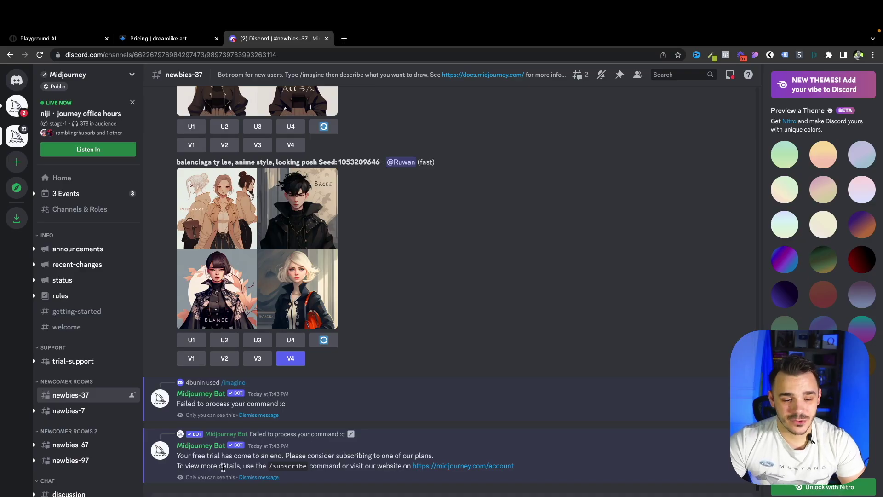
# Highlight the bot's free-trial-ended message and scroll through the chat.
pyautogui.moveTo(178, 456); pyautogui.dragTo(340, 466)
pyautogui.click(332, 460)
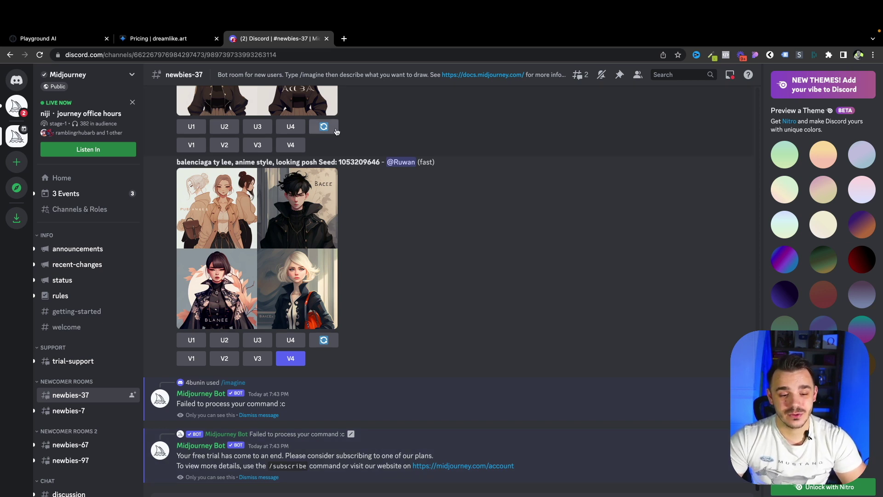
pyautogui.scroll(3, 321, 259)
pyautogui.scroll(1, 321, 259)
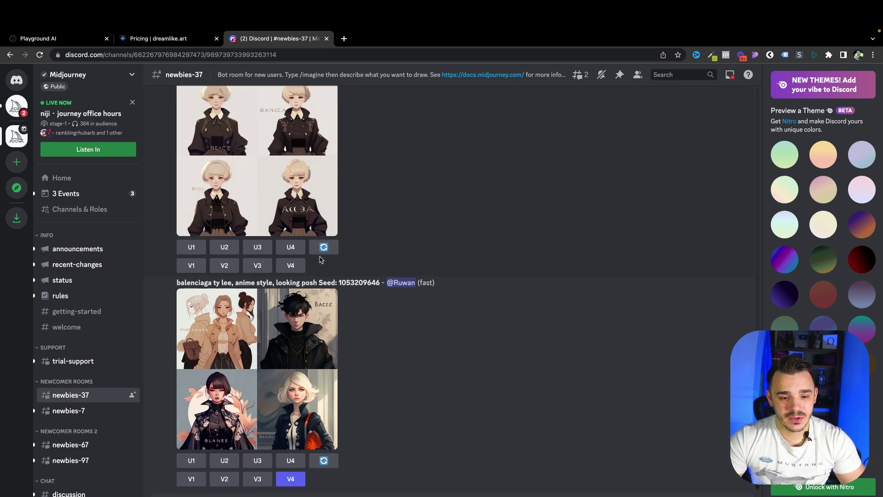
pyautogui.scroll(-3, 373, 269)
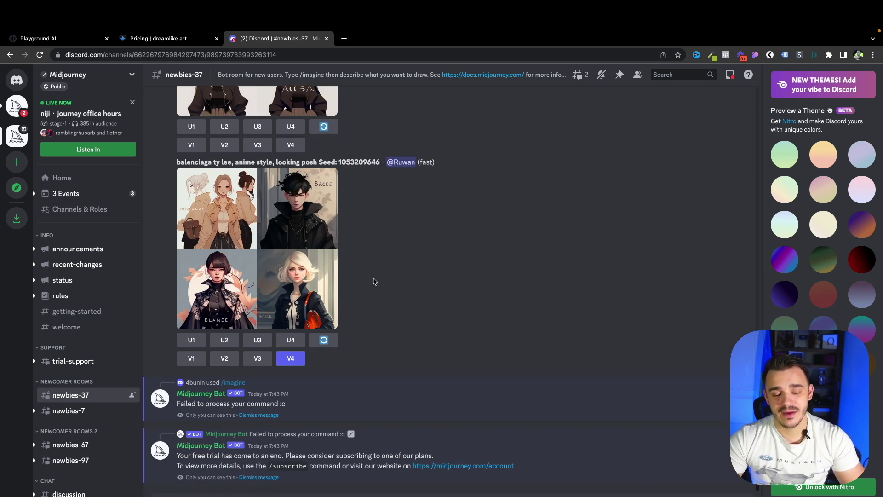
# Highlight the Free plan's 1,000 and Pro plan's 2,000 images per day, then go home.
pyautogui.click(59, 40)
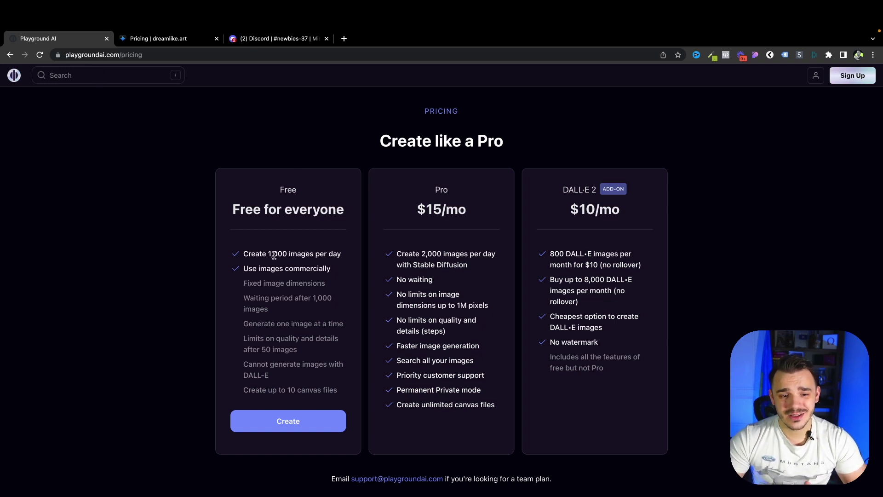
pyautogui.moveTo(268, 255); pyautogui.dragTo(337, 256)
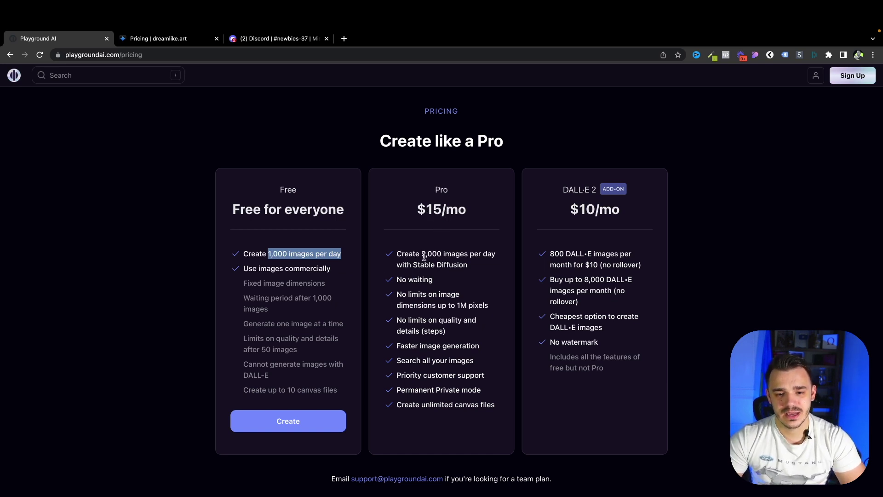
pyautogui.moveTo(425, 257); pyautogui.dragTo(443, 256)
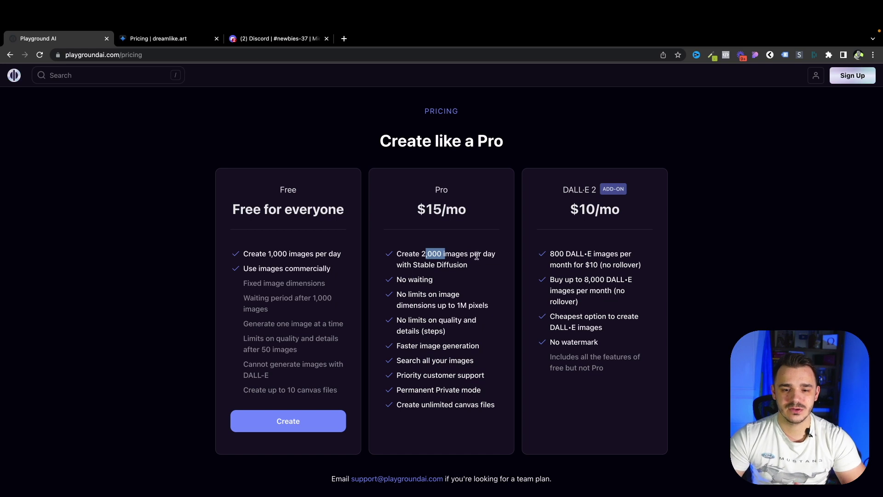
pyautogui.click(149, 211)
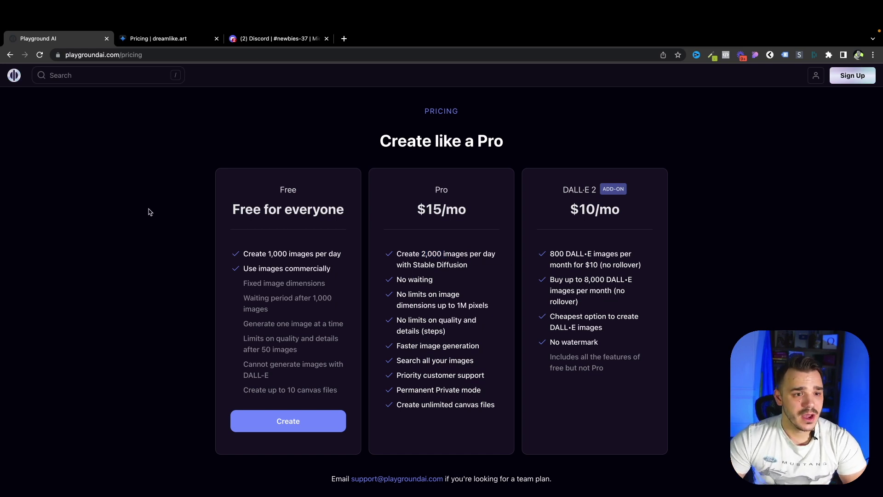
pyautogui.click(15, 76)
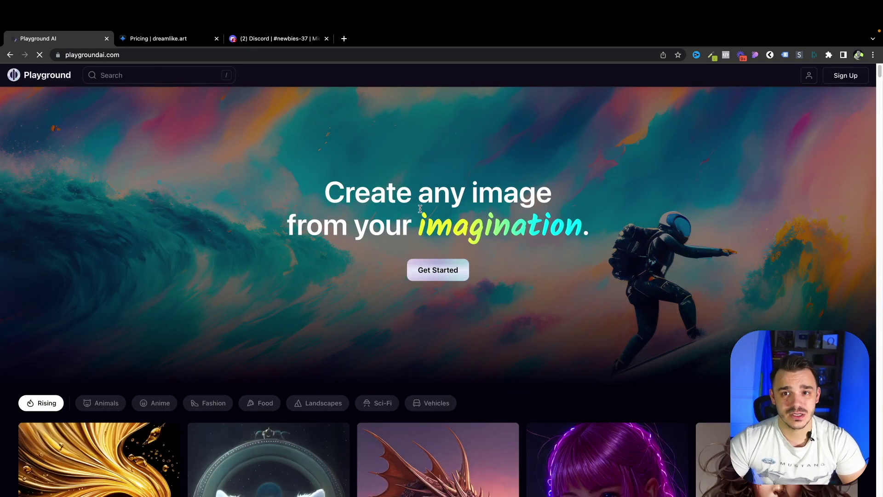
# Scroll the Rising feed and open the purple-haired portrait's Instaport style post.
pyautogui.scroll(-5, 376, 242)
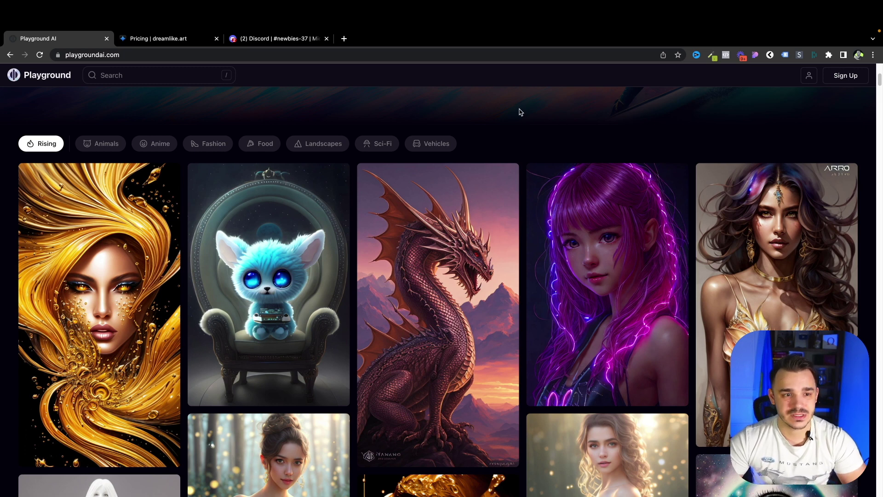
pyautogui.scroll(-7, 520, 112)
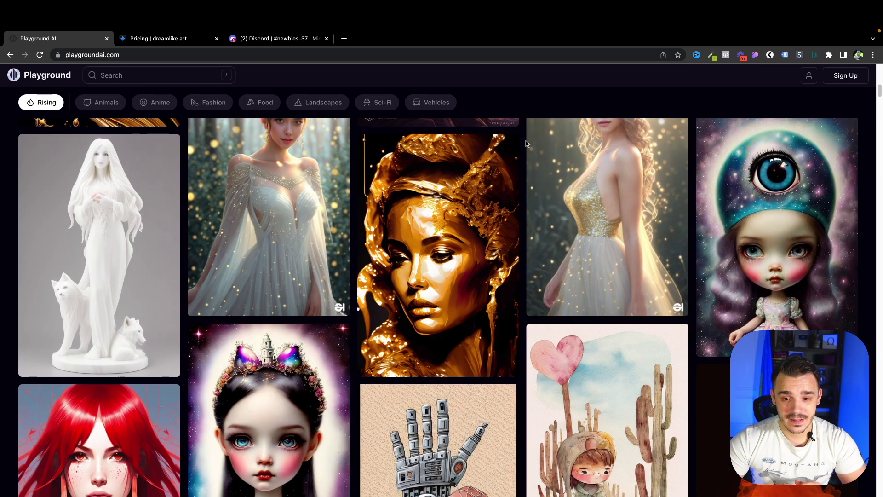
pyautogui.scroll(-6, 527, 144)
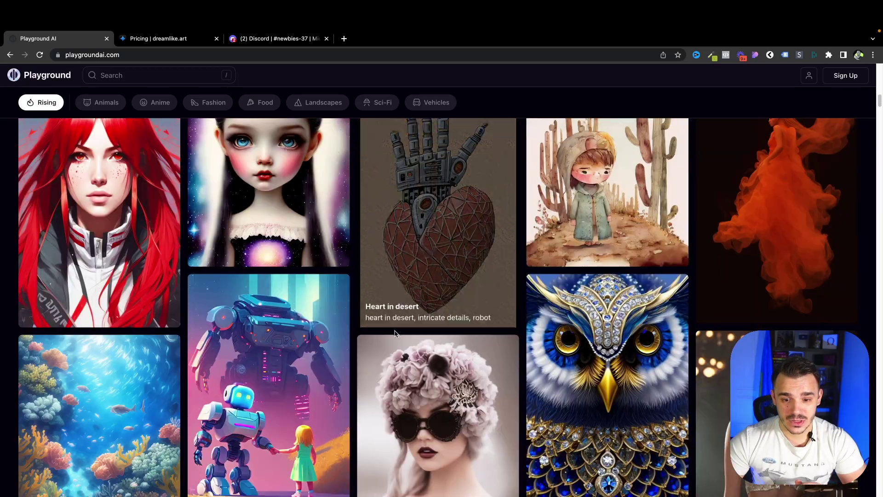
pyautogui.scroll(-5, 394, 333)
pyautogui.scroll(8, 395, 333)
pyautogui.scroll(-12, 396, 332)
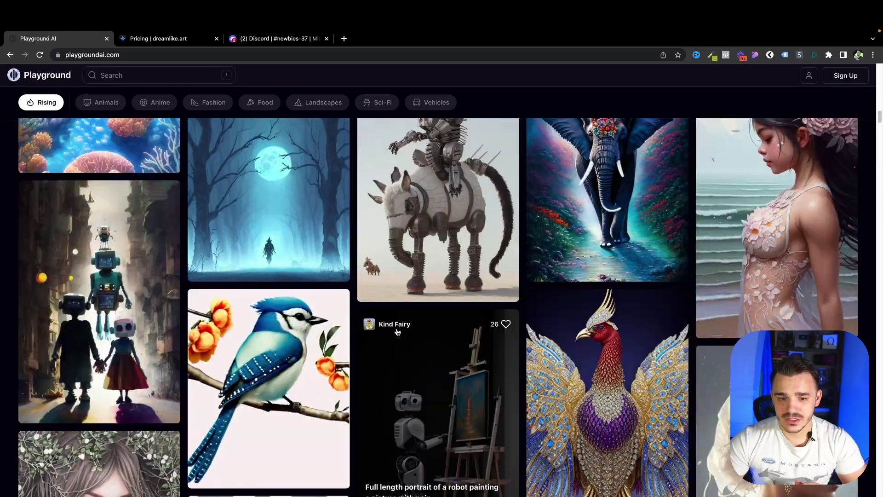
pyautogui.scroll(4, 398, 331)
pyautogui.scroll(-7, 397, 332)
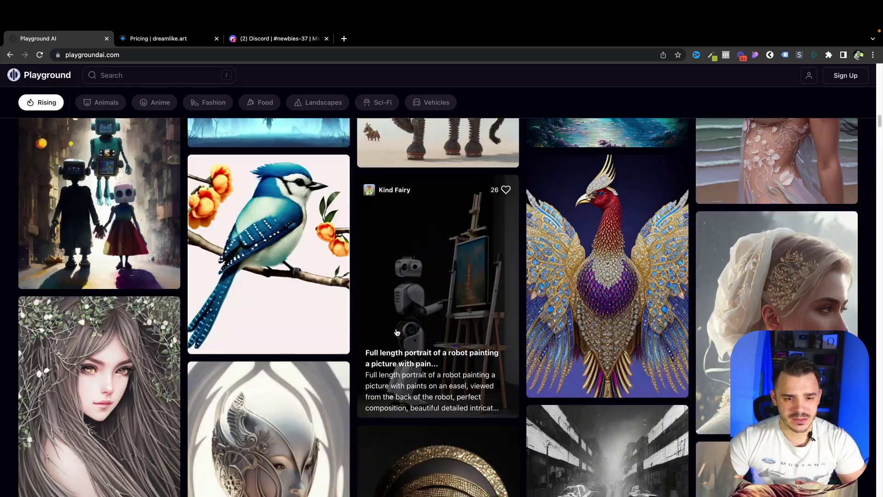
pyautogui.scroll(-5, 397, 332)
pyautogui.scroll(-6, 397, 332)
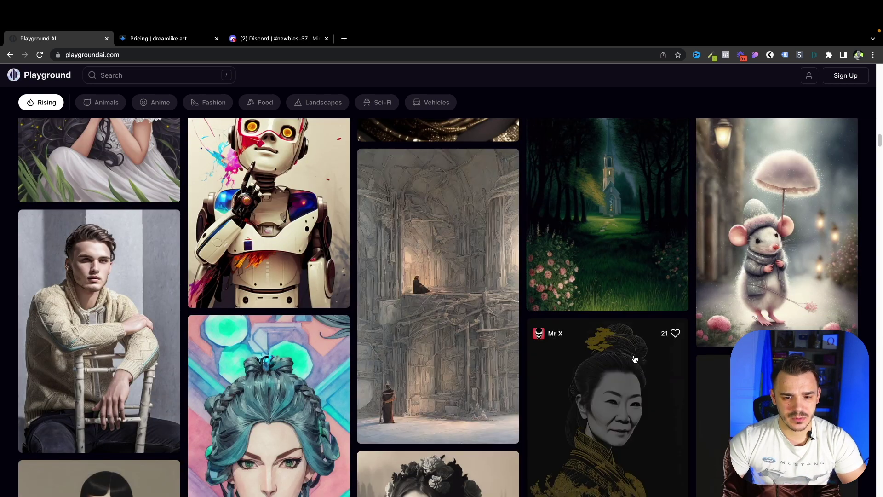
pyautogui.scroll(-3, 708, 329)
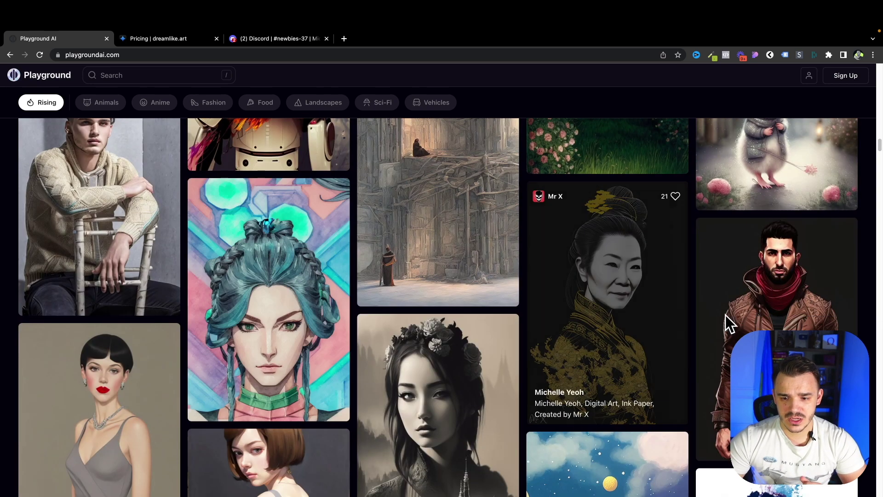
pyautogui.scroll(-5, 538, 333)
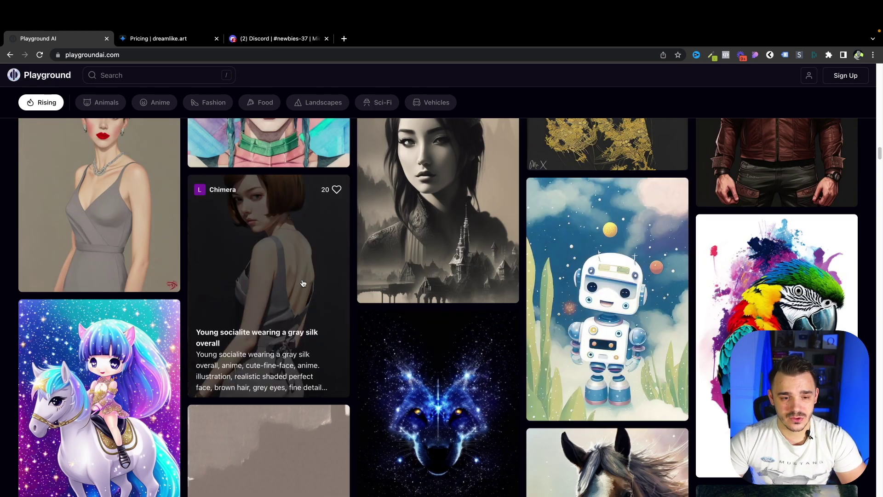
pyautogui.scroll(-10, 293, 295)
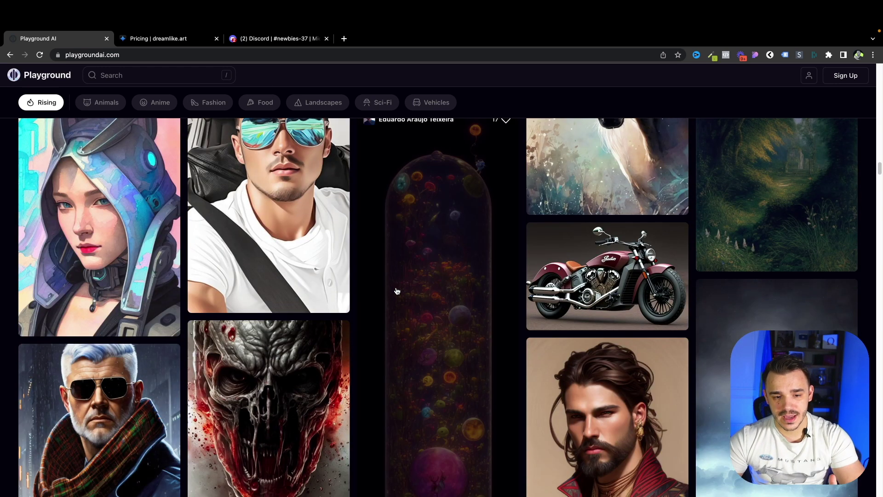
pyautogui.scroll(-10, 492, 253)
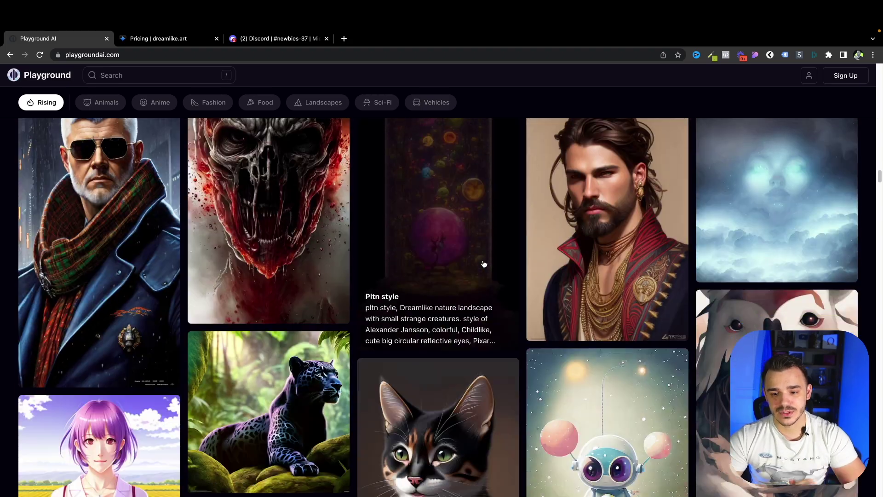
pyautogui.scroll(-5, 580, 254)
pyautogui.scroll(-6, 580, 254)
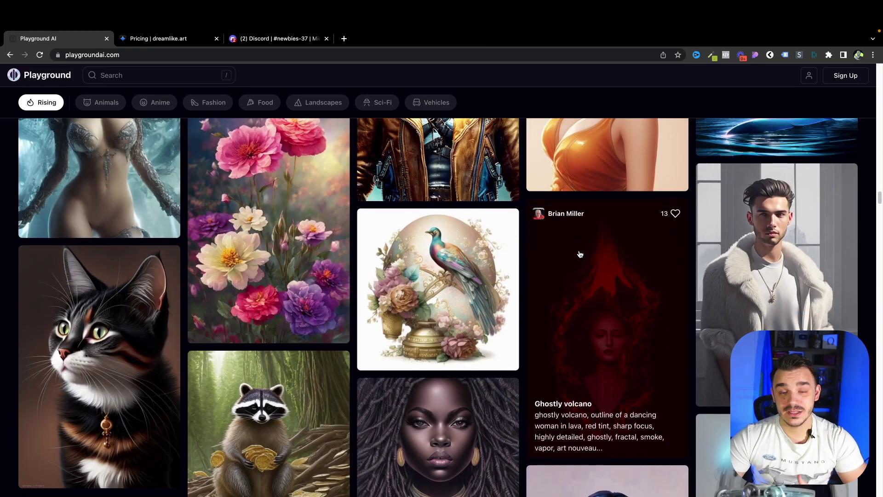
pyautogui.scroll(-4, 579, 256)
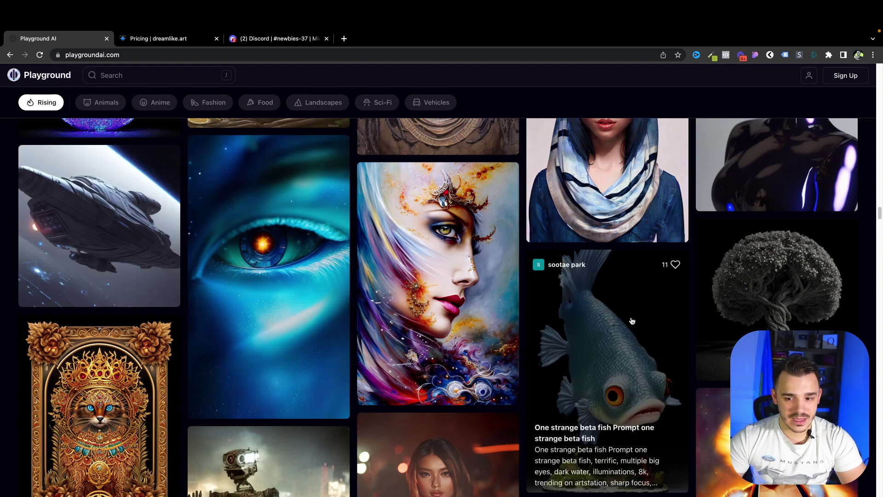
pyautogui.scroll(-6, 598, 322)
pyautogui.scroll(-10, 384, 274)
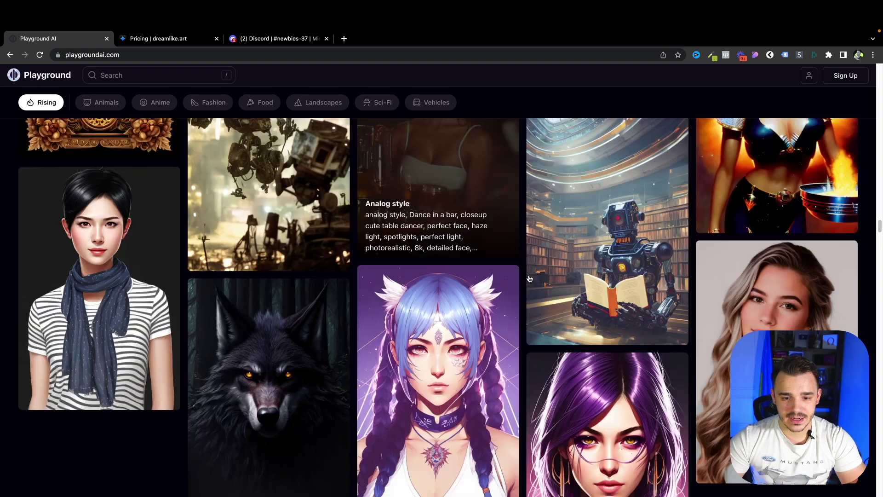
pyautogui.scroll(4, 528, 278)
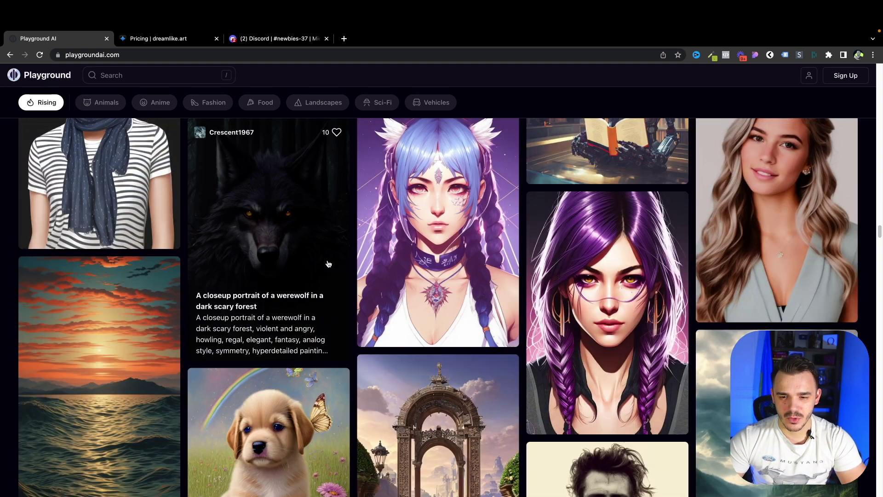
pyautogui.click(622, 285)
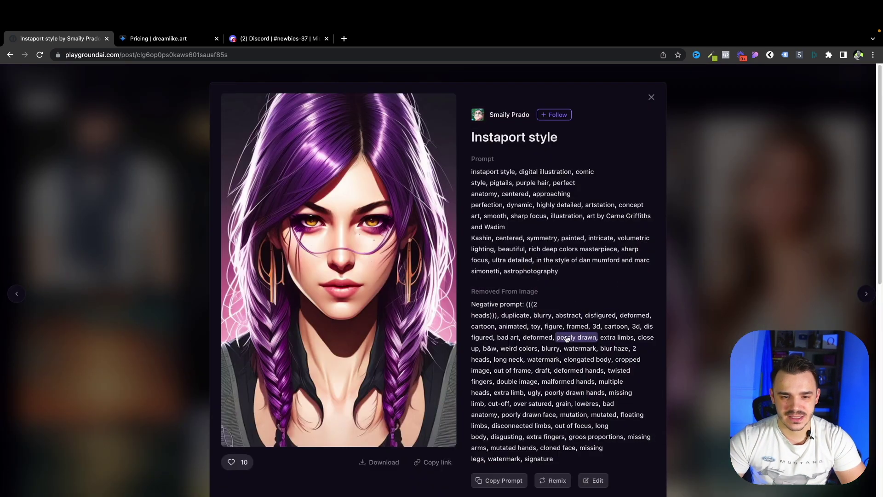
# Highlight 'astrophotography' in the prompt, duplicate the post tab, and open Create an Image.
pyautogui.doubleClick(553, 272)
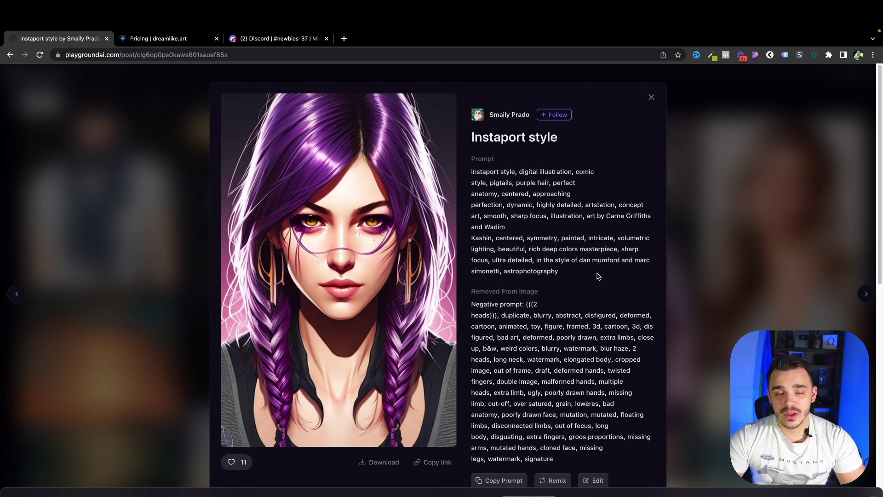
pyautogui.scroll(-2, 615, 263)
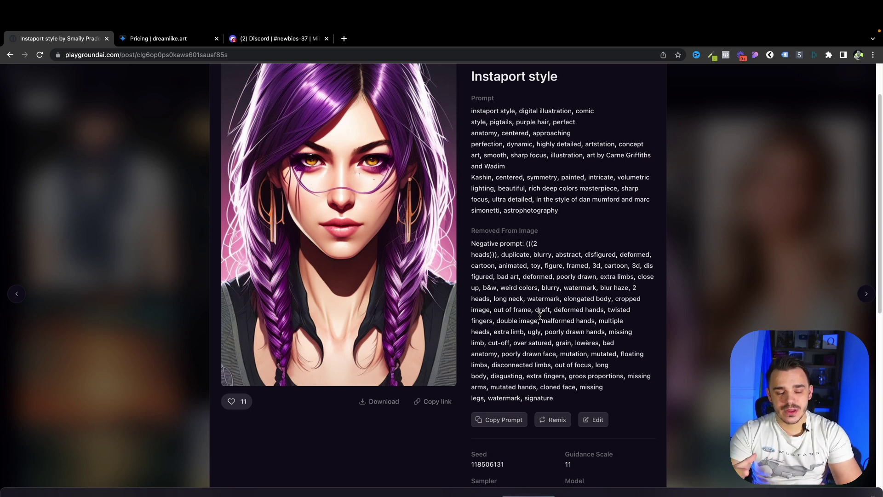
pyautogui.rightClick(76, 38)
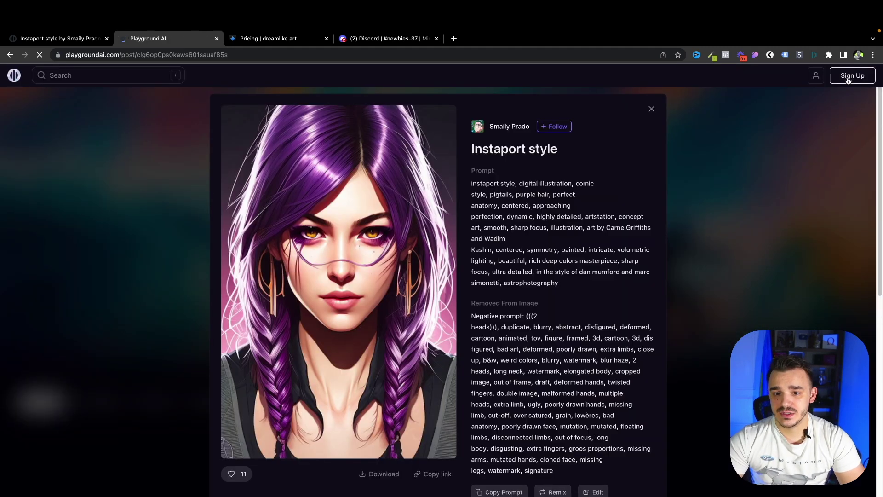
pyautogui.click(849, 78)
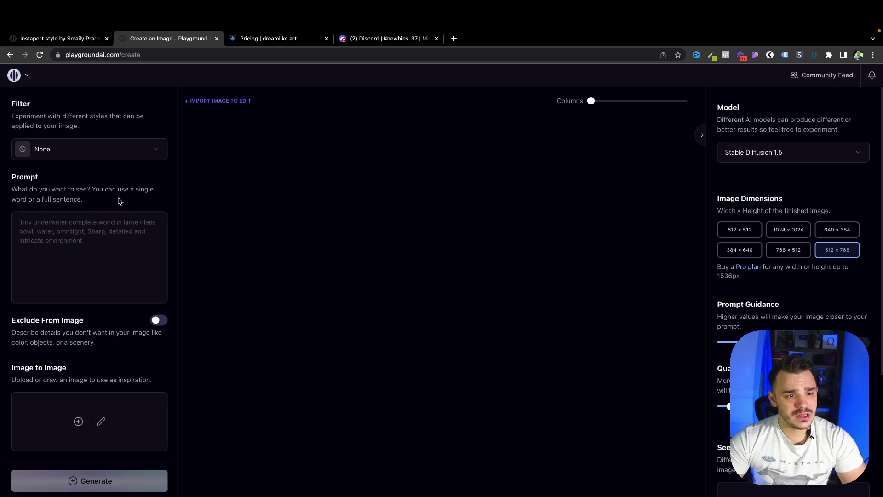
# Browse the style filters keeping None, then paste the Elon Musk revolution-leader poster prompt.
pyautogui.click(114, 157)
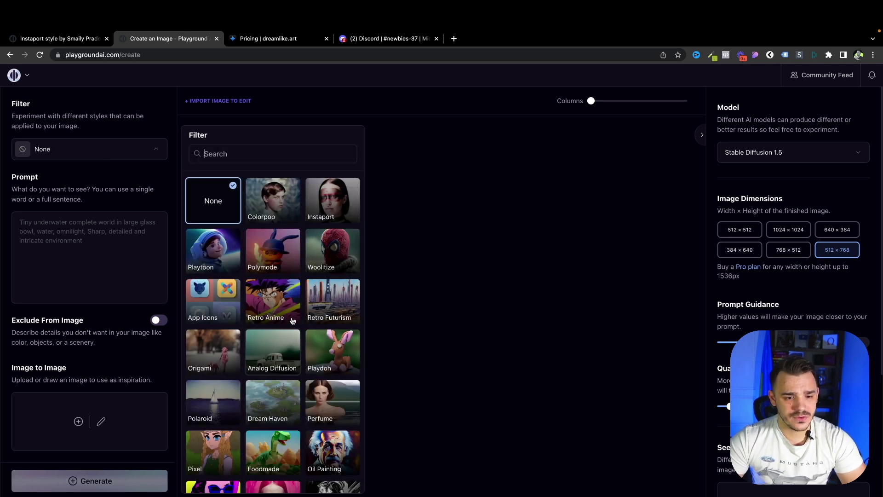
pyautogui.scroll(-2, 323, 374)
pyautogui.scroll(-3, 322, 373)
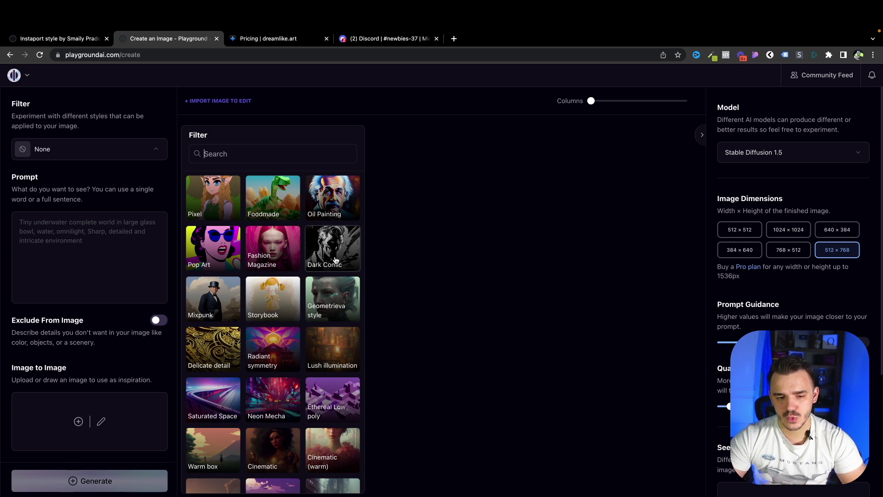
pyautogui.scroll(-3, 322, 304)
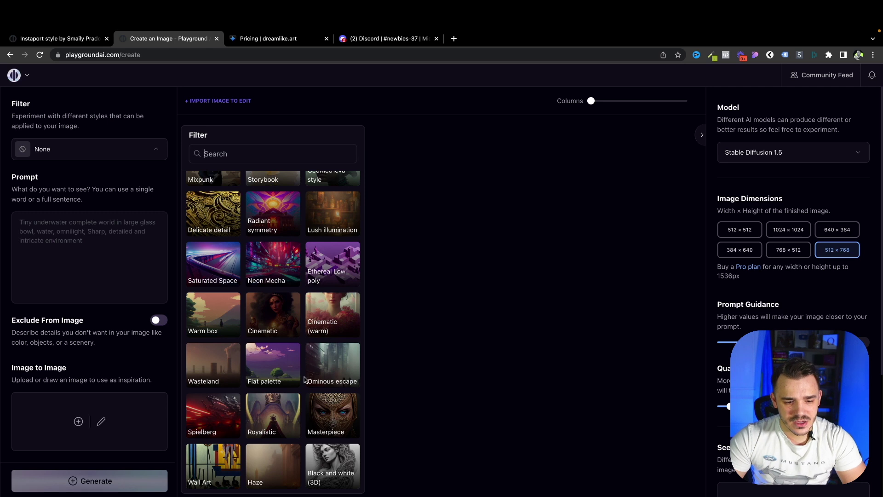
pyautogui.scroll(2, 306, 378)
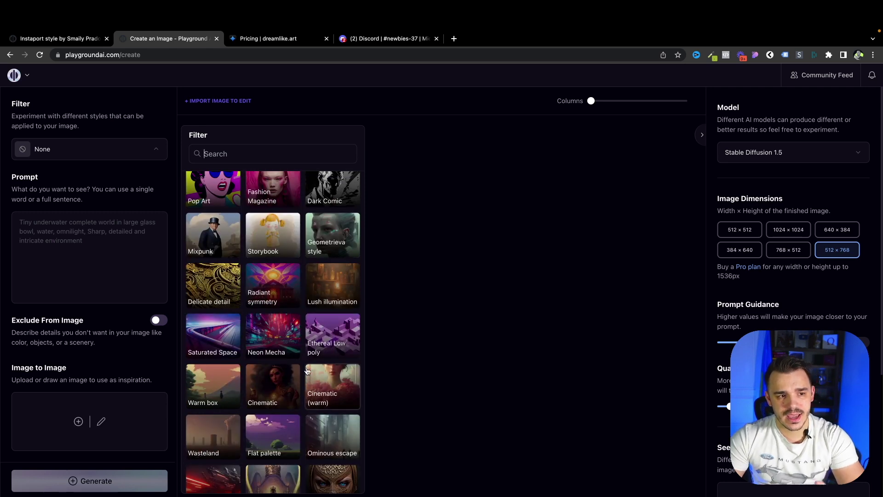
pyautogui.scroll(3, 307, 373)
pyautogui.scroll(3, 306, 372)
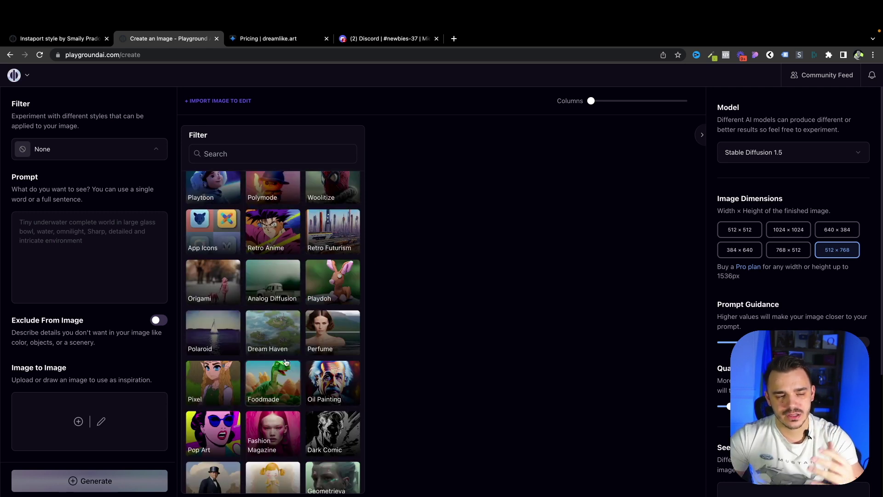
pyautogui.click(102, 259)
pyautogui.write('elon musk revolution leader poster red and white perfect composition detailed octane render 8k artistic')
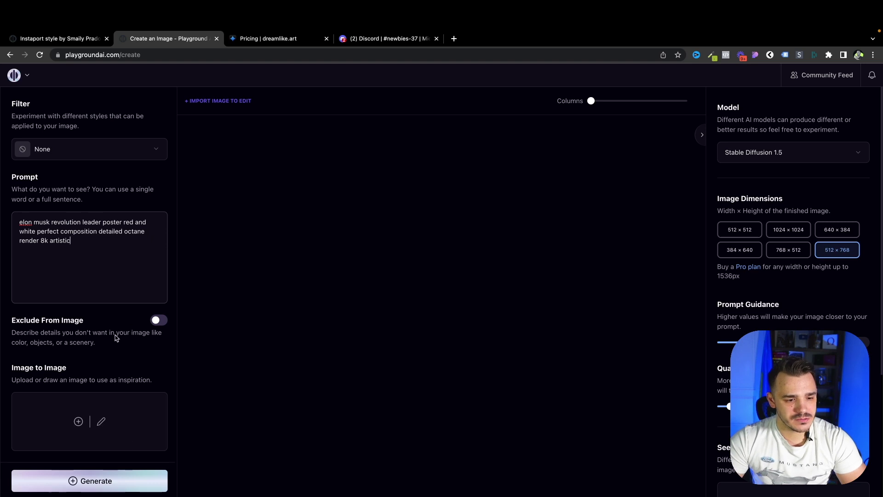
# Generate the first poster image and check which image models are available.
pyautogui.click(122, 490)
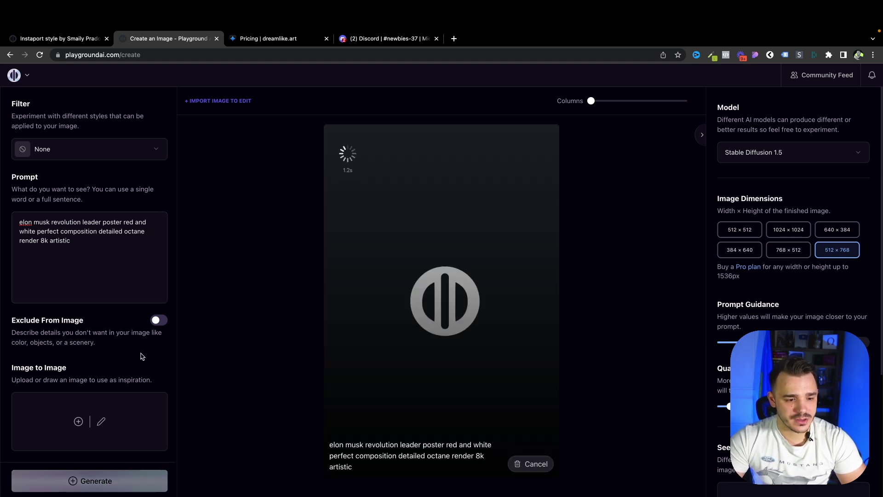
pyautogui.click(786, 154)
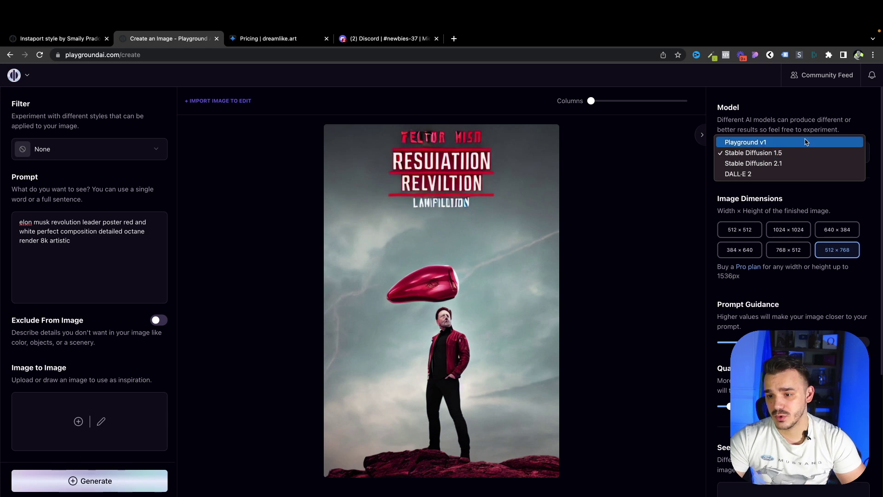
pyautogui.click(799, 123)
pyautogui.click(773, 154)
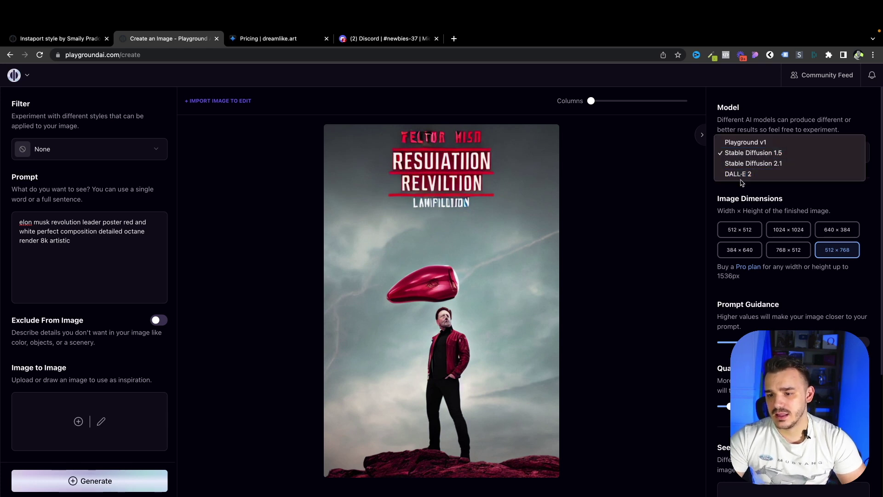
pyautogui.click(759, 201)
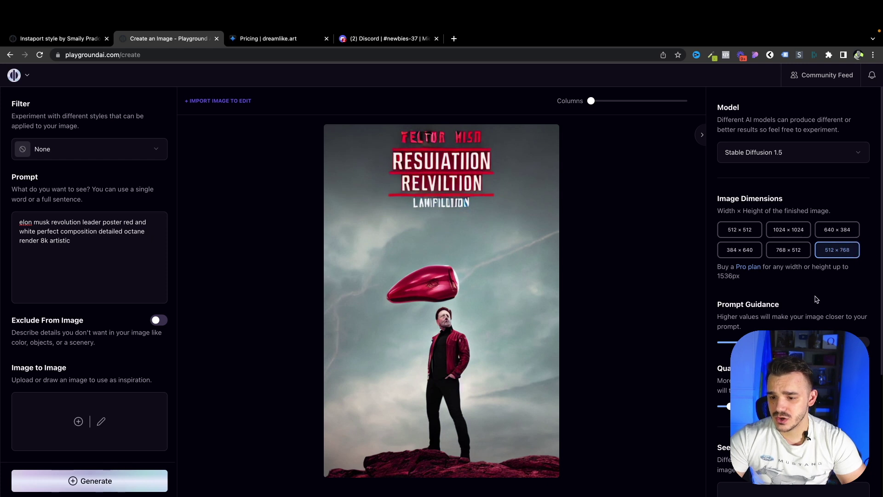
pyautogui.scroll(-2, 817, 300)
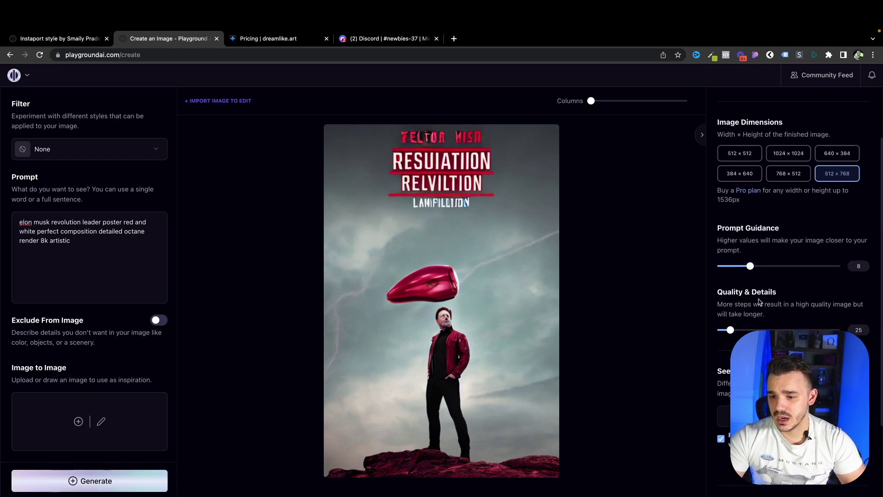
pyautogui.scroll(-2, 791, 303)
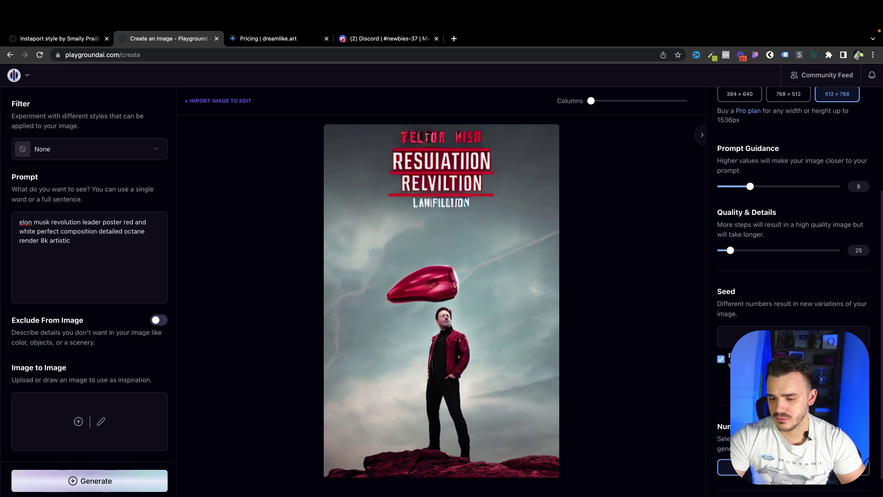
pyautogui.scroll(-2, 808, 436)
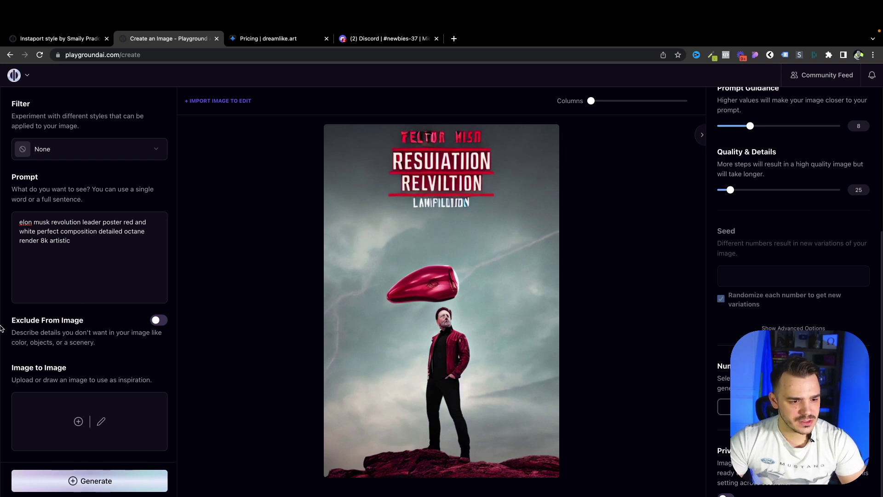
# Exclude 'text, ugly, disformation' from the image and generate four new poster variations.
pyautogui.click(157, 320)
pyautogui.click(36, 368)
pyautogui.write('tes')
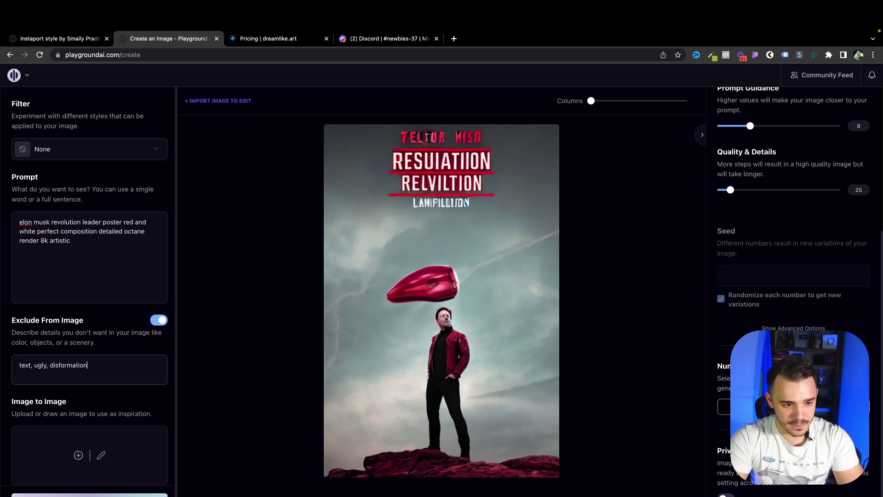
pyautogui.click(108, 375)
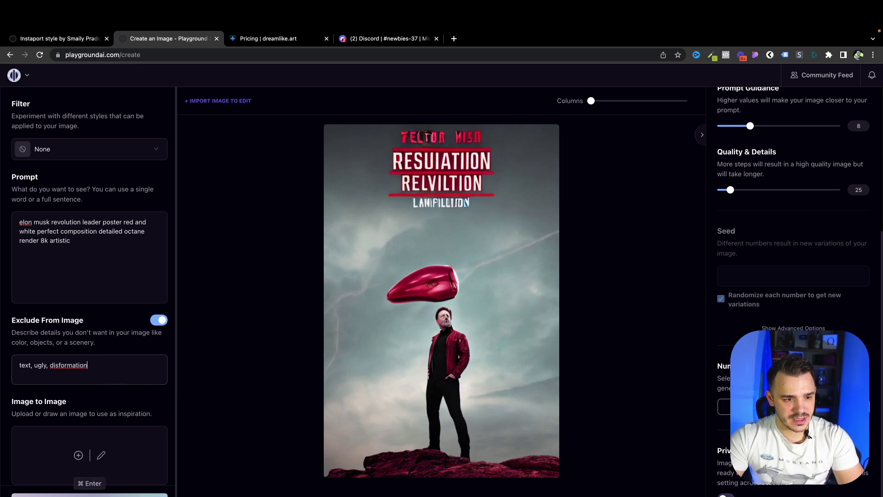
pyautogui.click(89, 495)
pyautogui.scroll(-4, 474, 283)
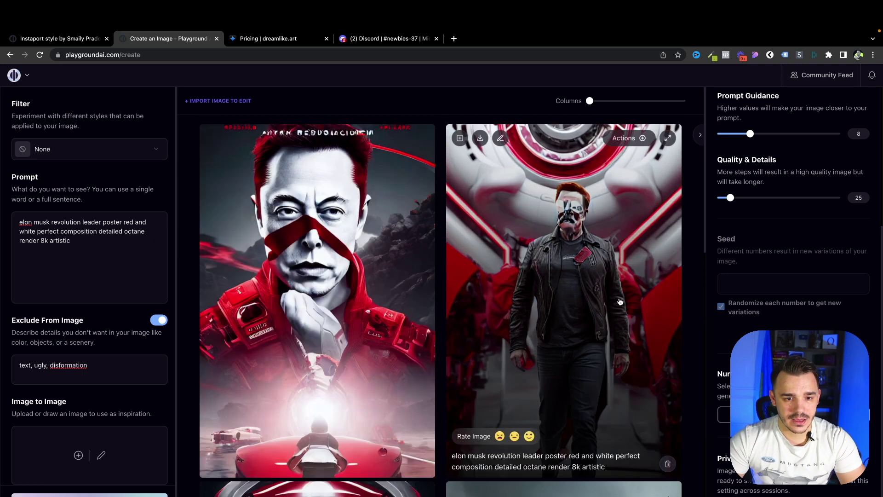
pyautogui.scroll(-8, 620, 301)
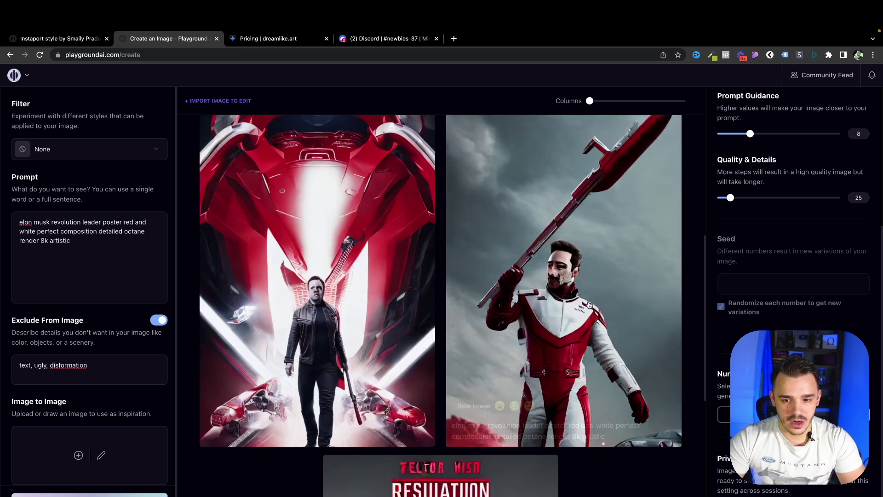
pyautogui.scroll(7, 588, 304)
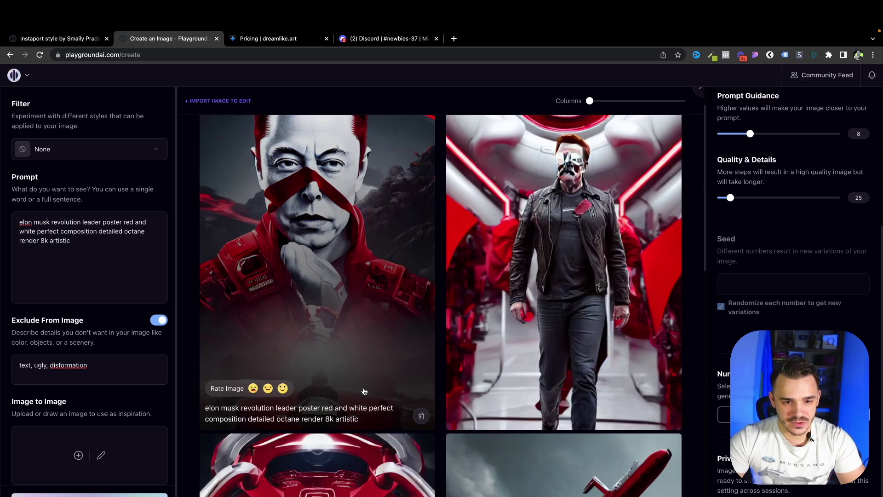
pyautogui.scroll(1, 365, 391)
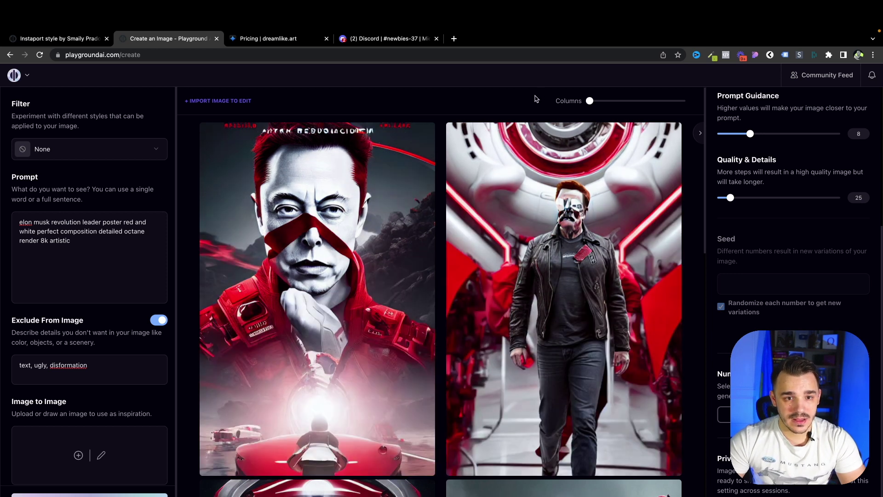
# Copy 'disfigured' from the Instaport post into the exclusions, extend them, and regenerate.
pyautogui.click(54, 39)
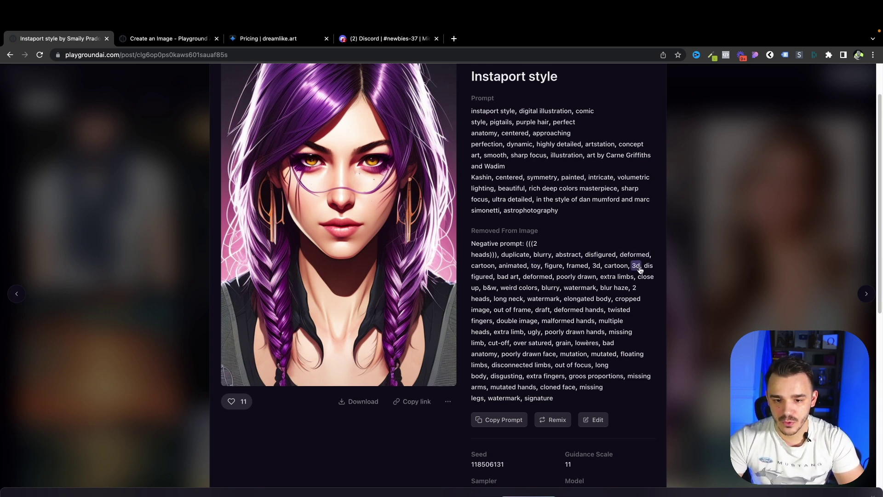
pyautogui.rightClick(598, 254)
pyautogui.click(610, 319)
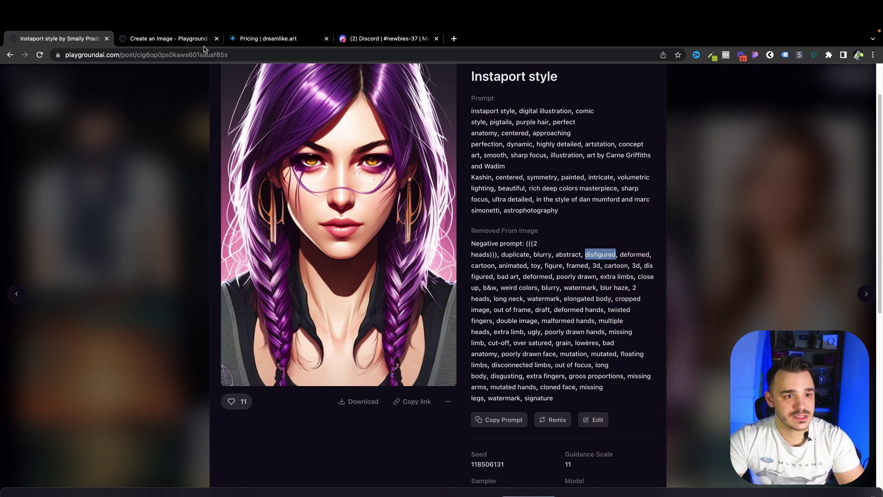
pyautogui.click(205, 42)
pyautogui.click(110, 366)
pyautogui.hotkey('ctrl', 'v')
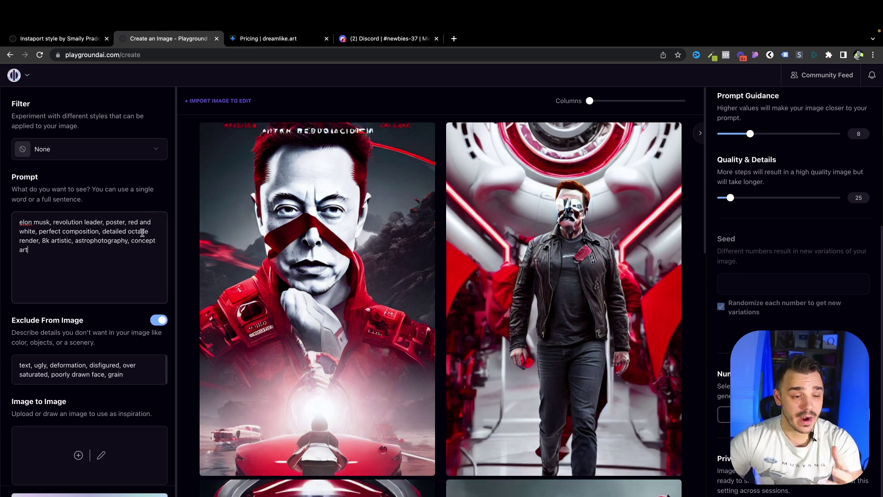
pyautogui.click(139, 383)
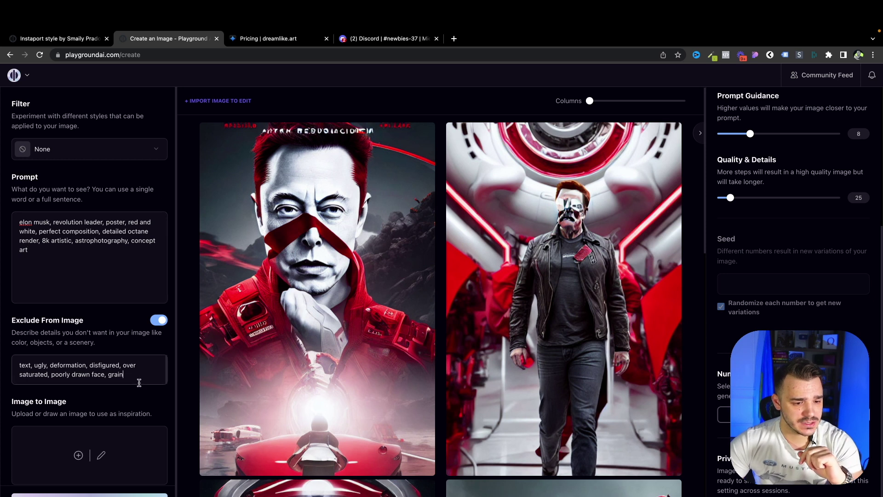
pyautogui.click(90, 495)
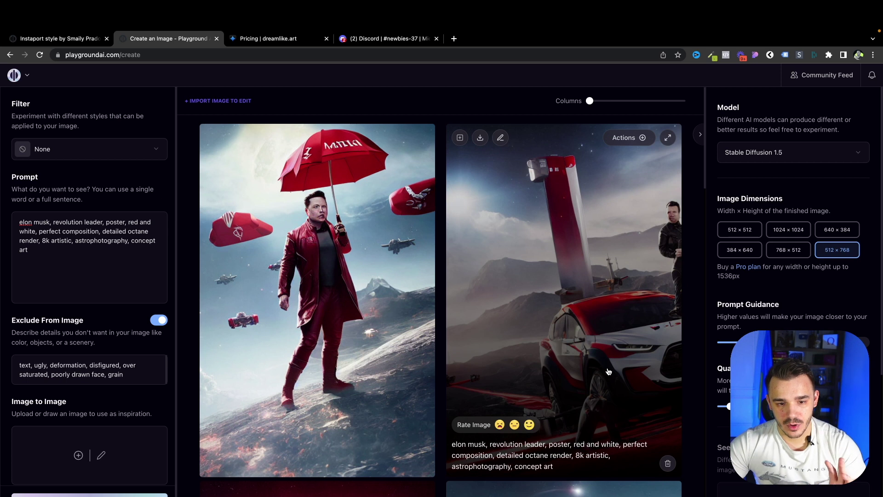
pyautogui.scroll(-1, 599, 381)
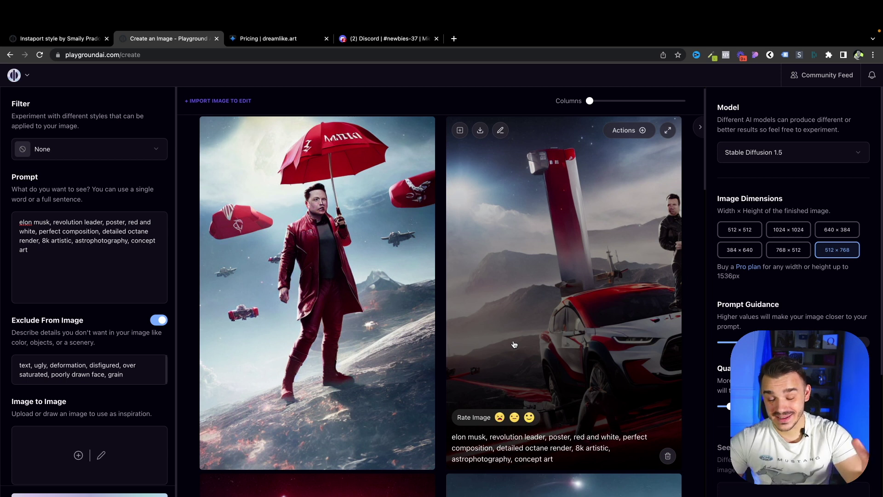
pyautogui.scroll(-4, 575, 350)
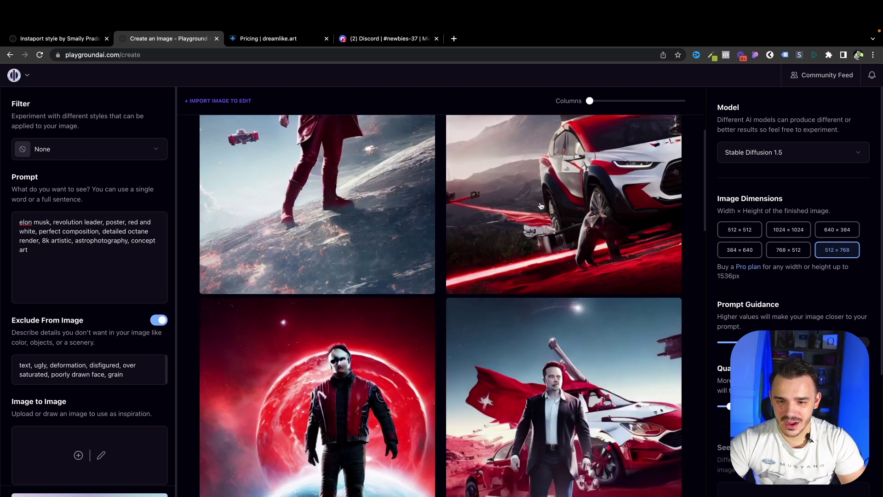
pyautogui.scroll(2, 604, 285)
pyautogui.scroll(-3, 616, 234)
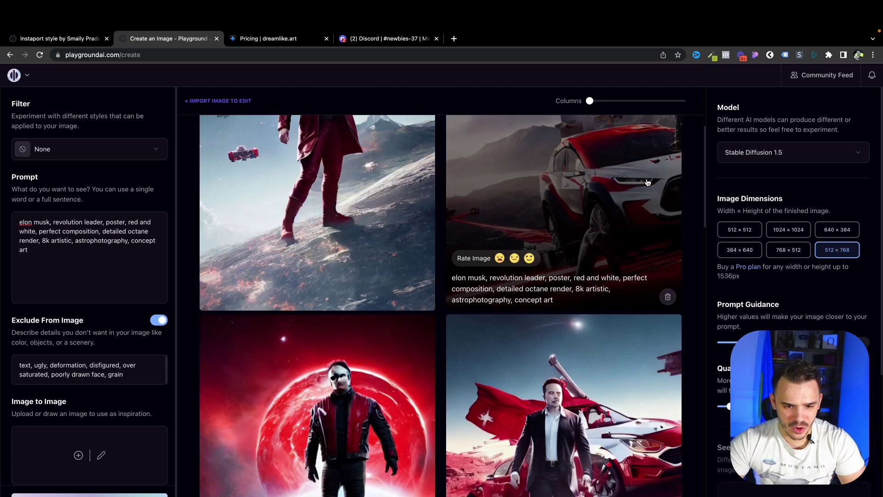
pyautogui.scroll(-3, 417, 253)
pyautogui.scroll(-2, 635, 302)
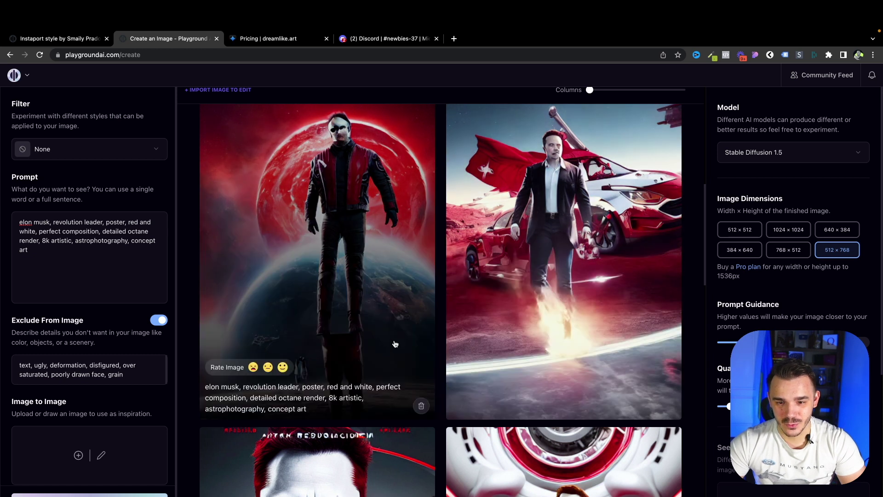
pyautogui.scroll(3, 394, 344)
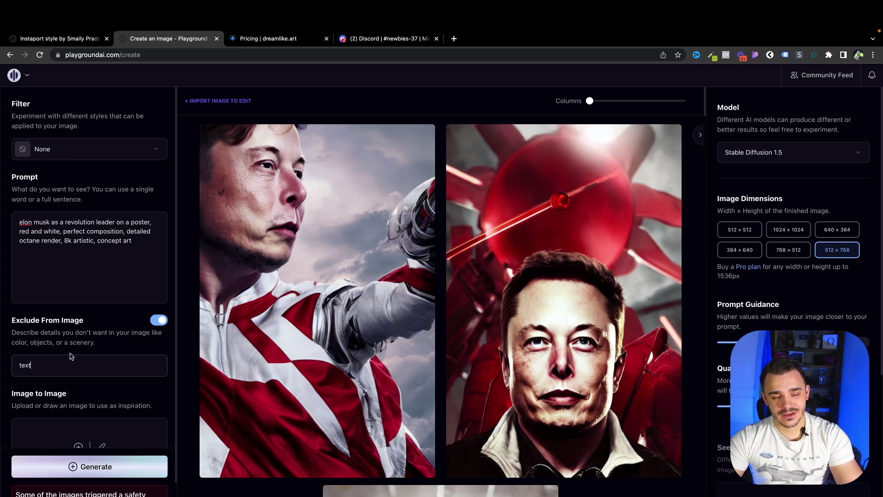
pyautogui.scroll(-10, 440, 271)
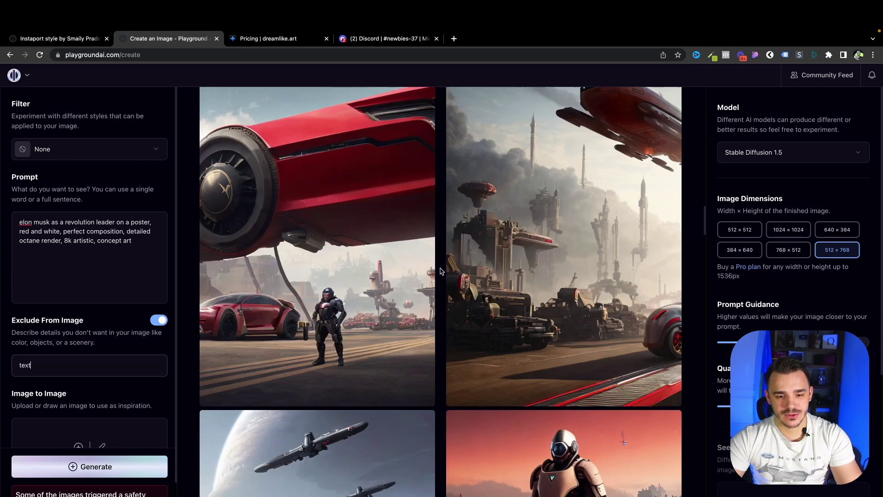
pyautogui.scroll(-15, 440, 272)
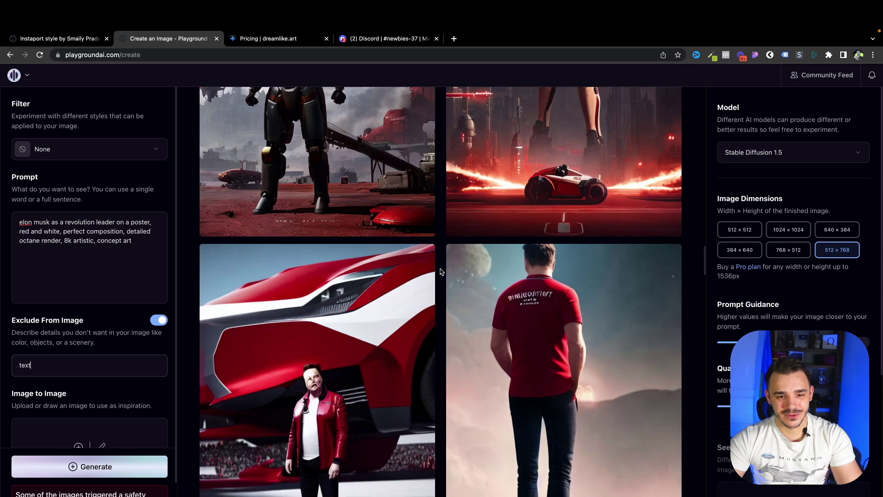
pyautogui.scroll(-15, 440, 271)
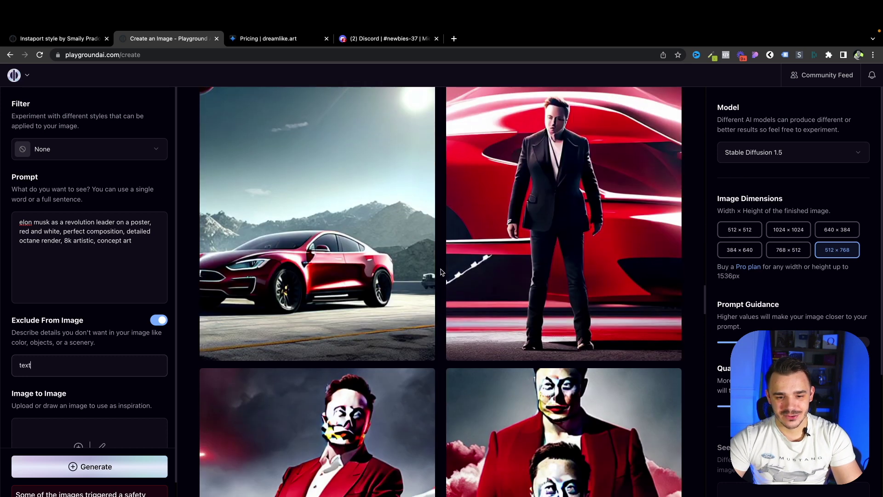
pyautogui.scroll(-5, 440, 271)
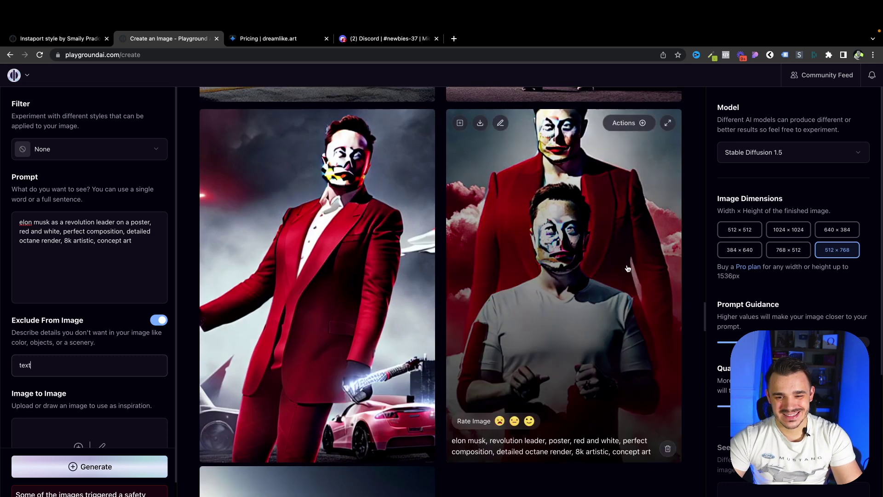
pyautogui.scroll(20, 628, 269)
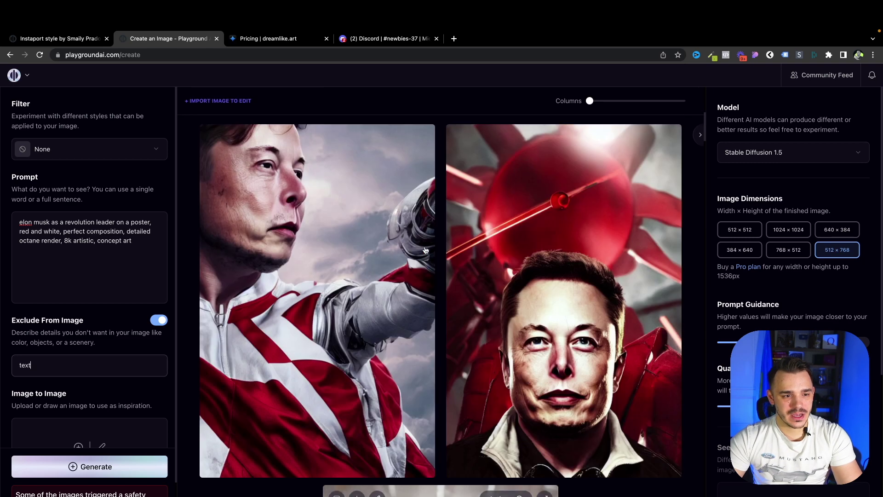
pyautogui.click(78, 231)
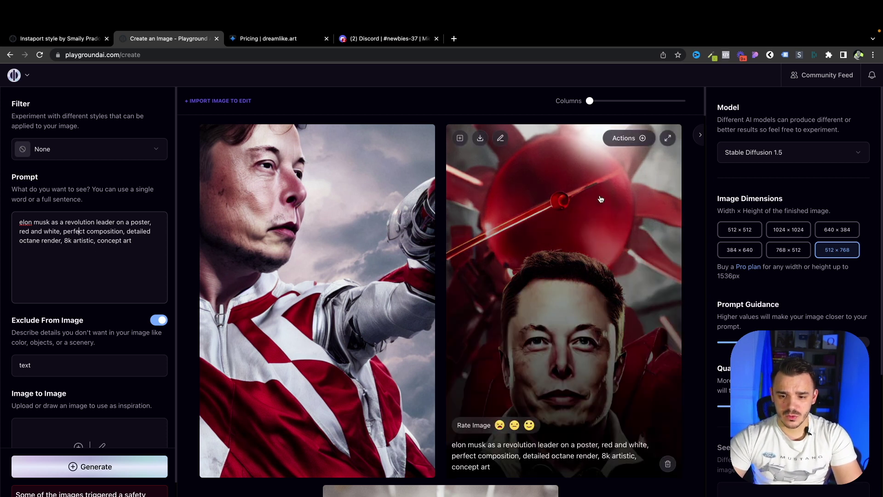
pyautogui.scroll(-1, 427, 216)
pyautogui.scroll(-2, 428, 216)
pyautogui.scroll(3, 428, 216)
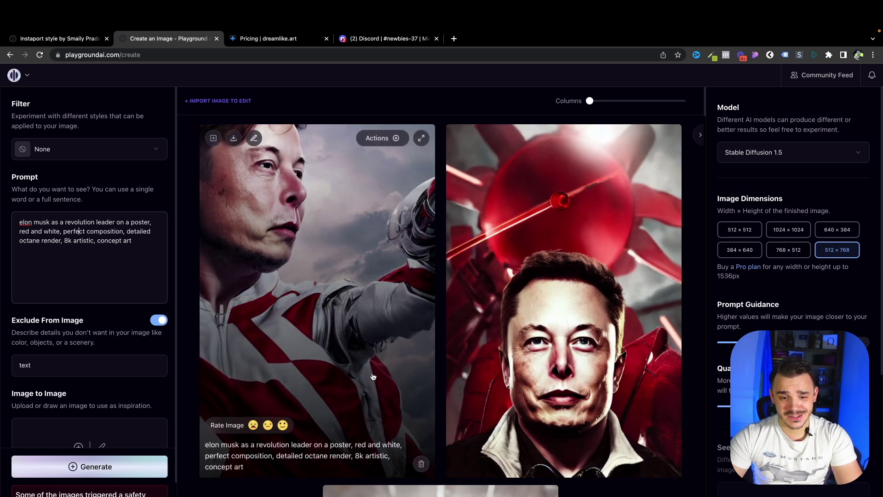
pyautogui.moveTo(513, 295)
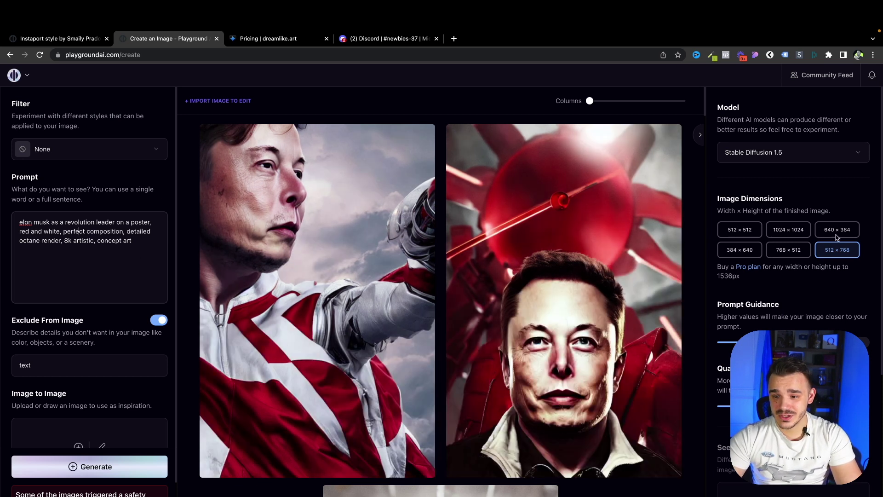
pyautogui.scroll(-1, 797, 288)
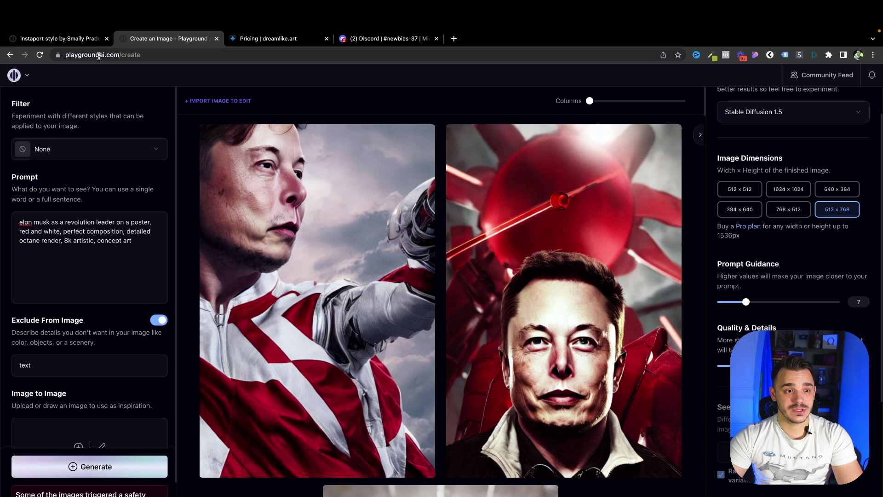
pyautogui.hotkey('ctrl', 'Tab')
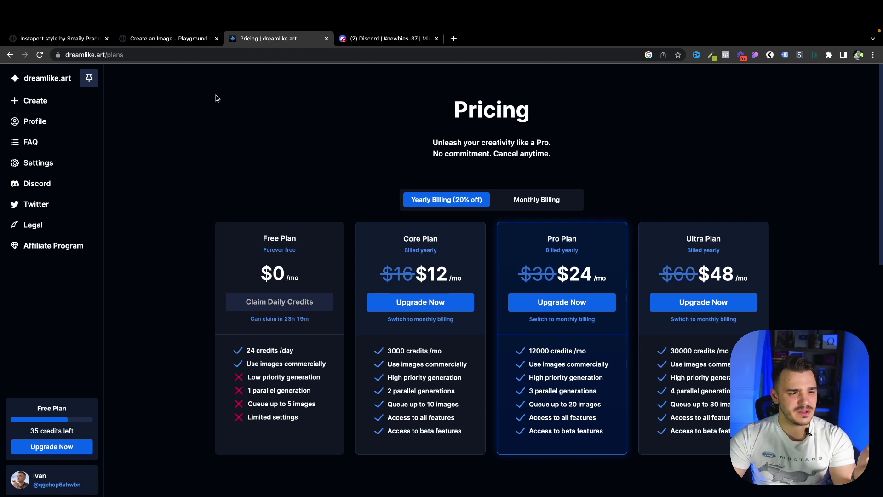
# Open the dreamlike.art home page, scroll its example gallery, then go to the create page.
pyautogui.click(44, 87)
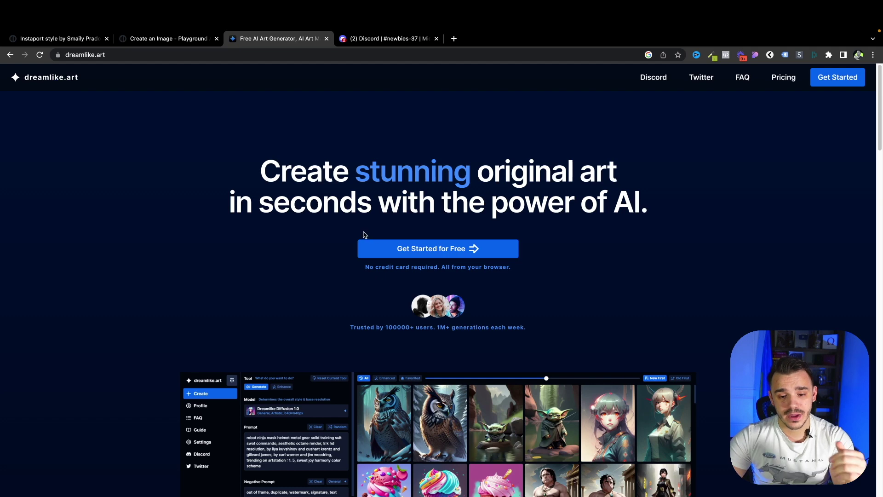
pyautogui.scroll(-8, 363, 235)
pyautogui.scroll(-10, 359, 237)
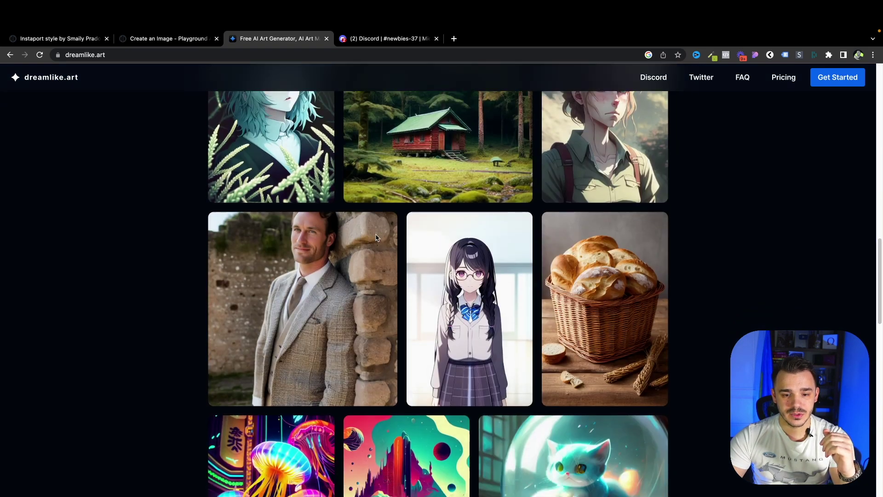
pyautogui.scroll(3, 722, 281)
pyautogui.scroll(-12, 722, 288)
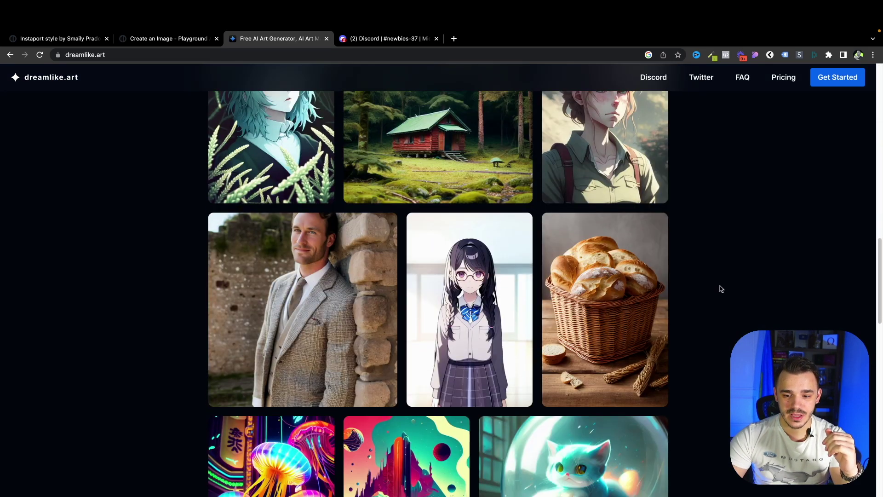
pyautogui.scroll(8, 721, 289)
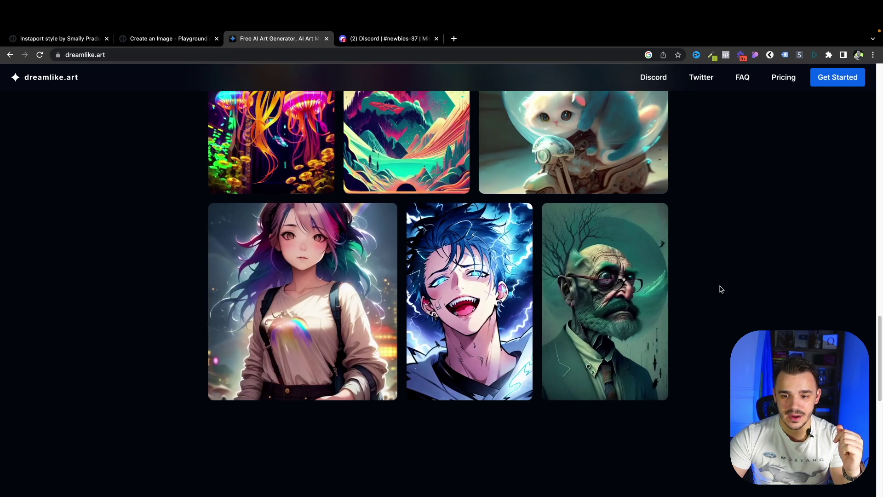
pyautogui.scroll(3, 721, 289)
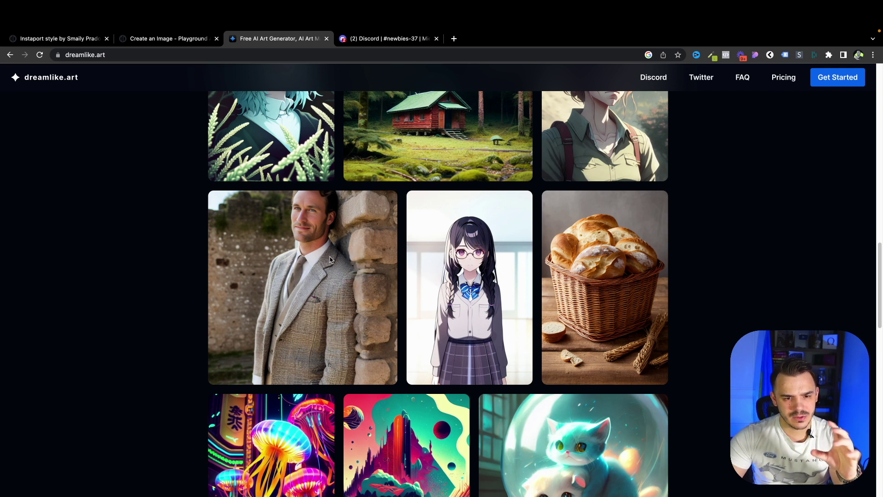
pyautogui.scroll(15, 329, 258)
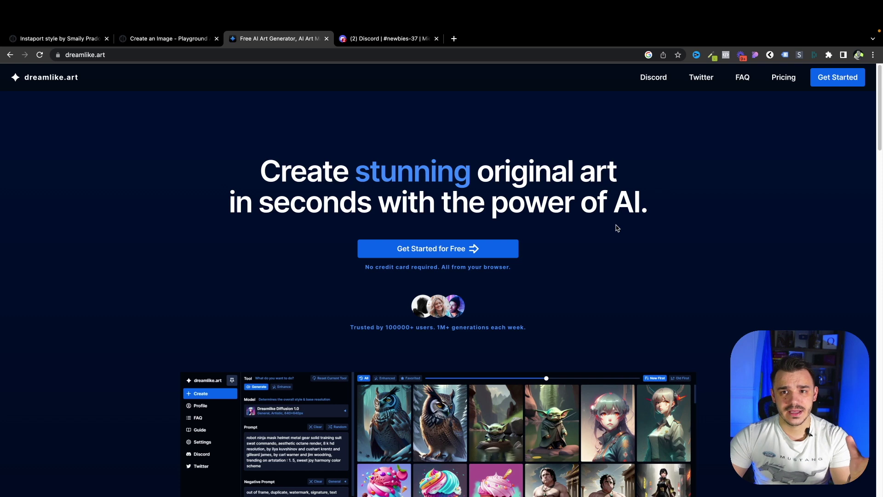
pyautogui.click(480, 252)
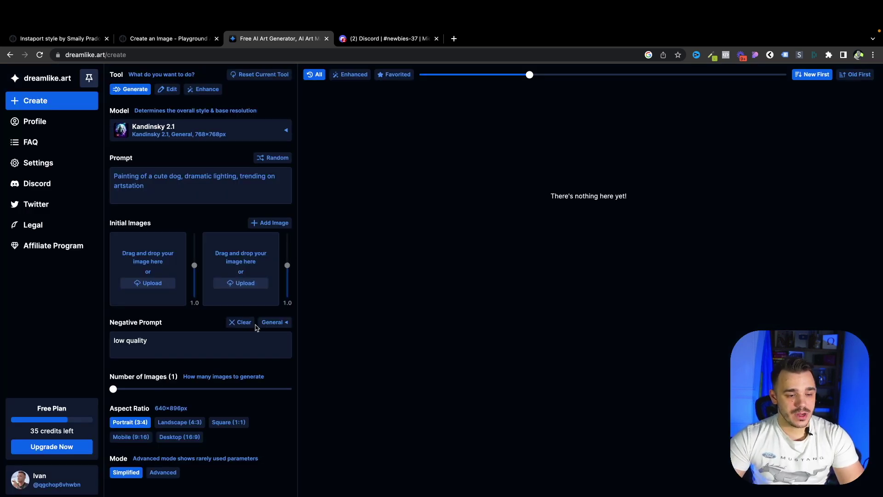
# Scroll through the model list, keep Kandinsky 2.1 selected, and focus the Prompt box.
pyautogui.click(189, 132)
pyautogui.scroll(-1, 405, 306)
pyautogui.scroll(-10, 405, 306)
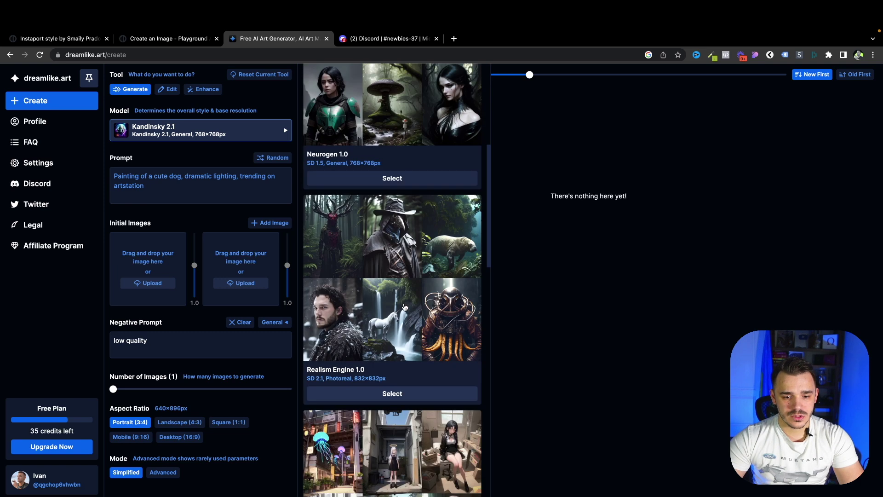
pyautogui.scroll(5, 407, 309)
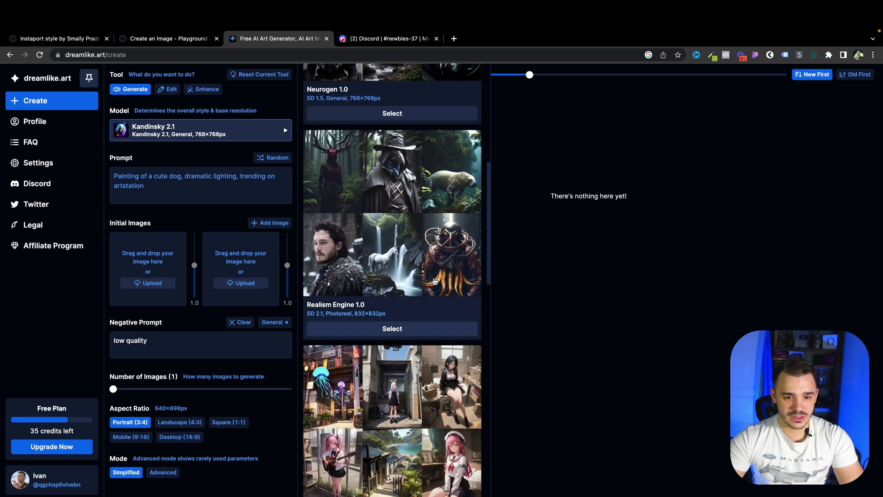
pyautogui.scroll(-5, 408, 299)
pyautogui.scroll(4, 410, 287)
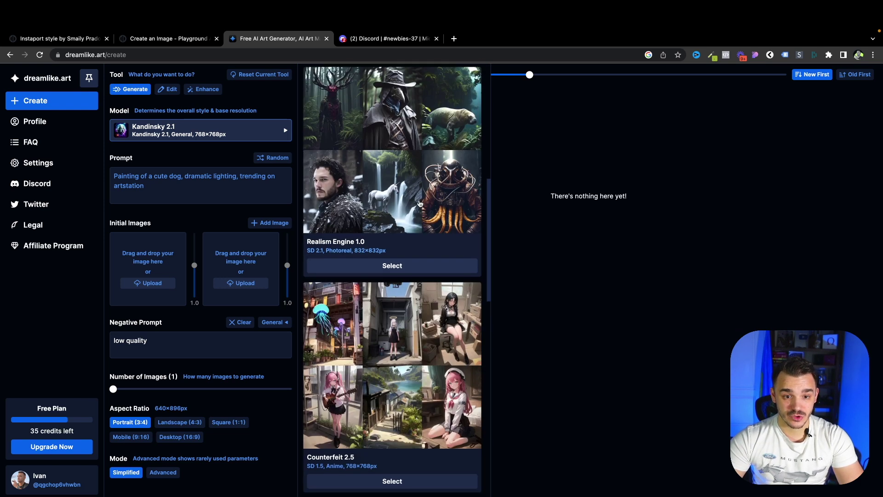
pyautogui.scroll(-8, 407, 258)
pyautogui.scroll(-7, 407, 243)
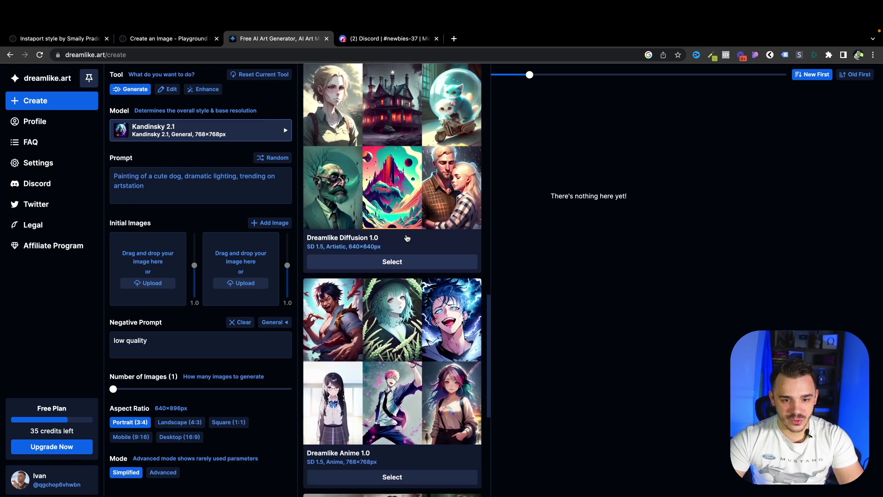
pyautogui.scroll(-1, 414, 246)
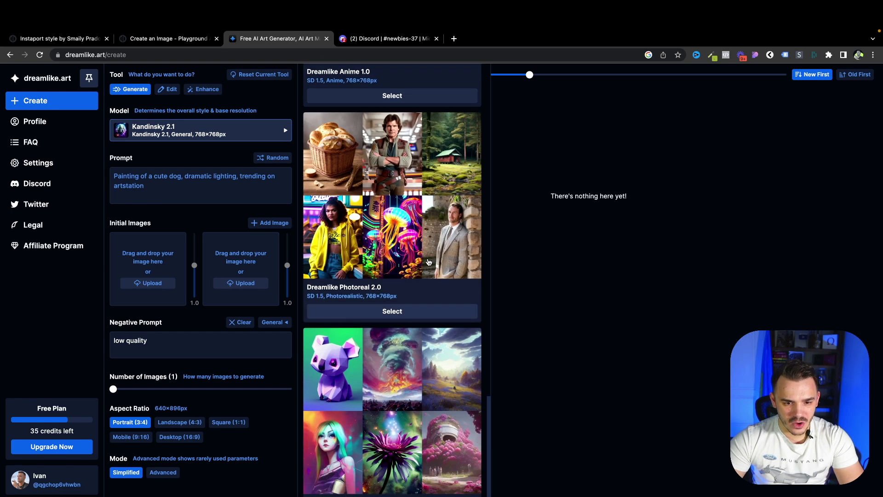
pyautogui.scroll(7, 427, 263)
pyautogui.scroll(10, 428, 263)
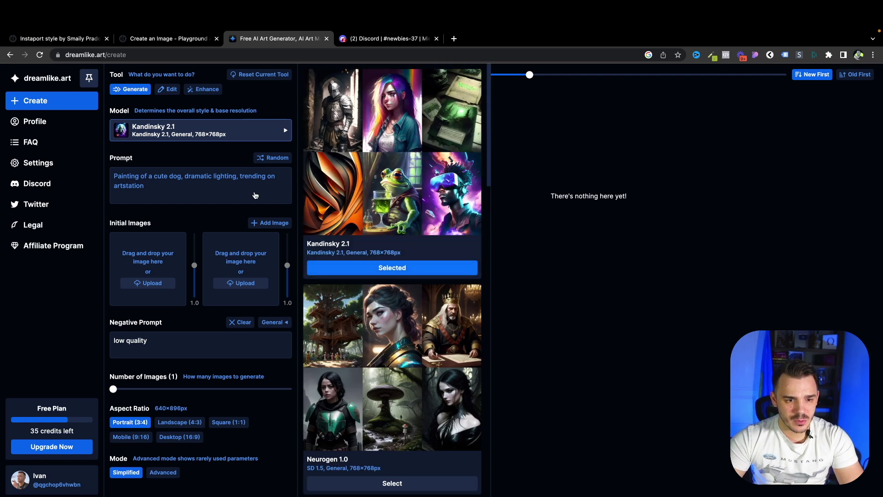
pyautogui.click(164, 187)
# Paste the Elon Musk concept-art prompt, generate with Ctrl+Enter, and enlarge the resulting poster.
pyautogui.write('elon musk as a revolution leader on a poster, red and white, perfect composition, detailed octane render, 8k artistic, concept art')
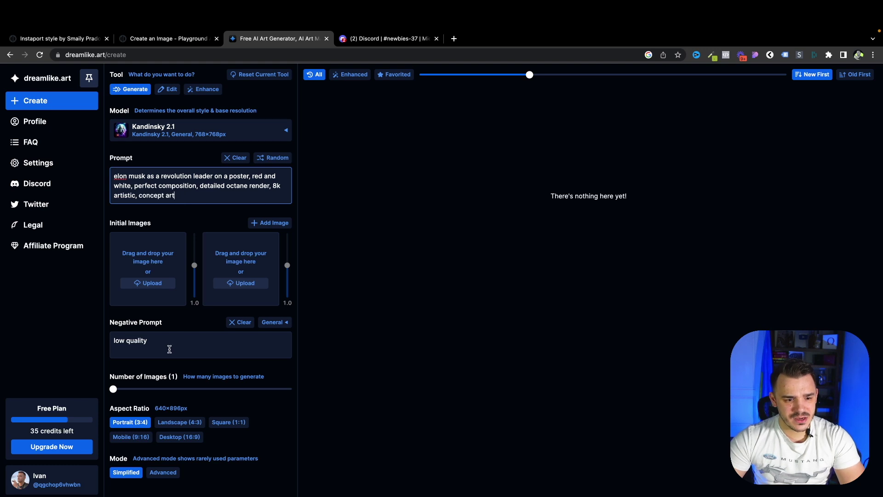
pyautogui.click(126, 348)
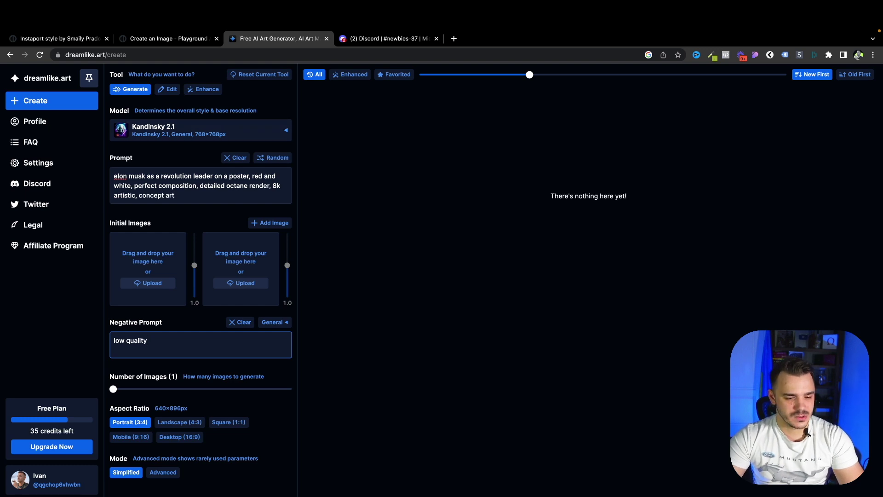
pyautogui.hotkey('ctrl', 'Return')
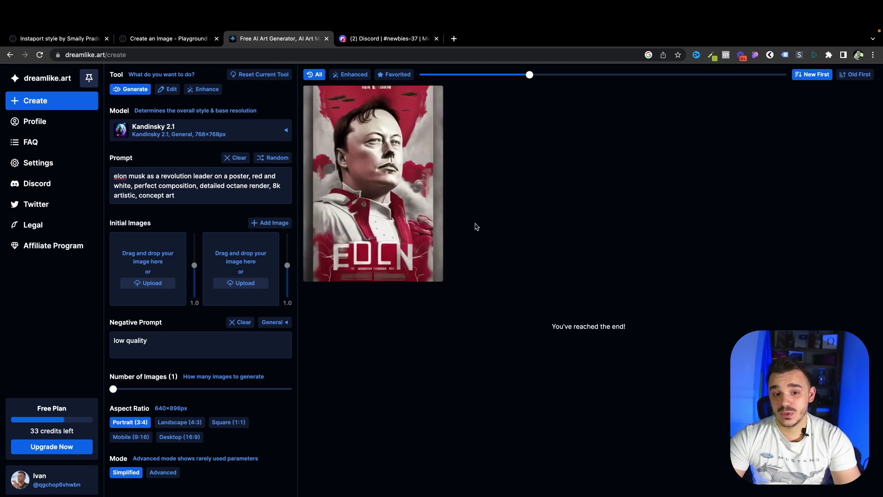
pyautogui.click(408, 219)
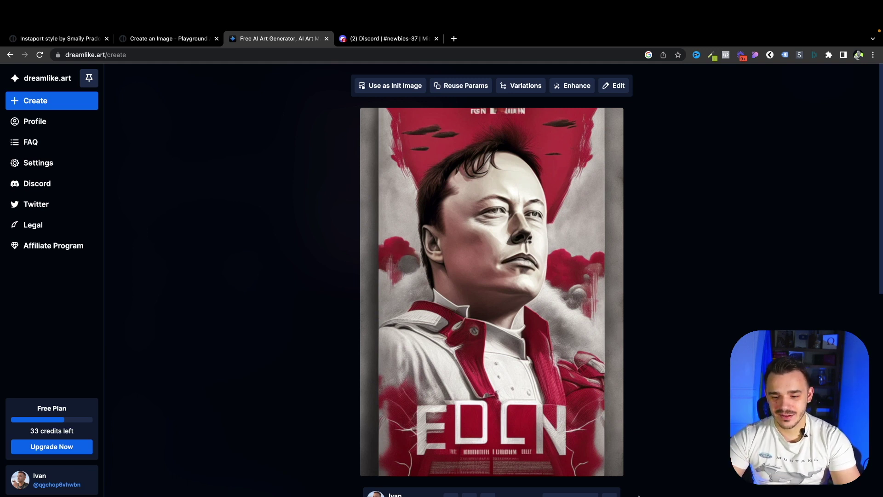
# Append ', t' after 'low quality' in the negative prompt, regenerate the Kandinsky 2.1 poster, and view it large.
pyautogui.click(260, 209)
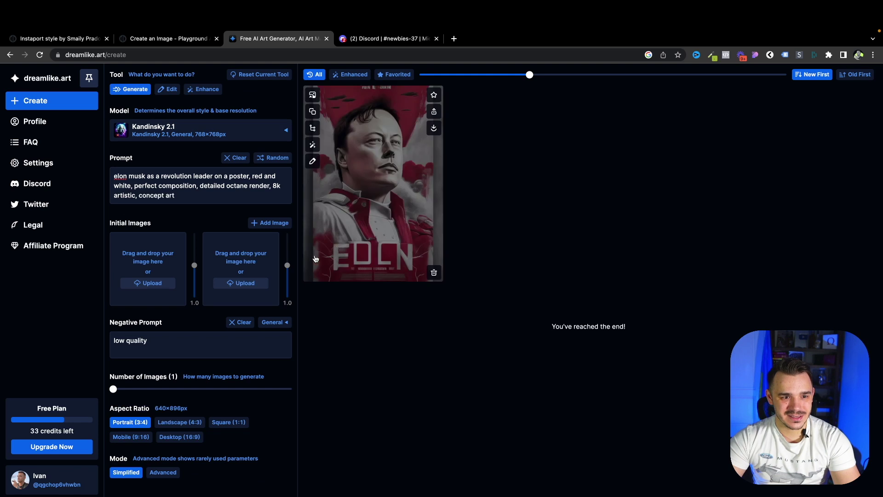
pyautogui.click(178, 349)
pyautogui.write(', text')
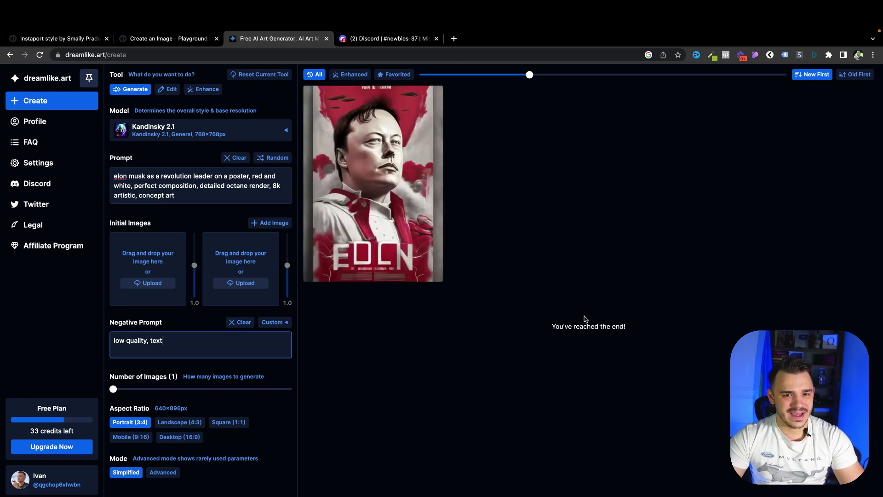
pyautogui.moveTo(369, 204)
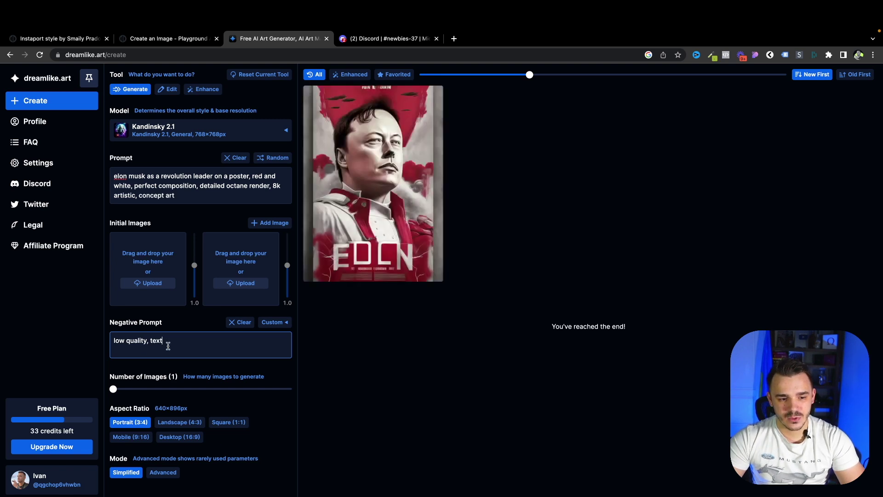
pyautogui.hotkey('ctrl', 'Return')
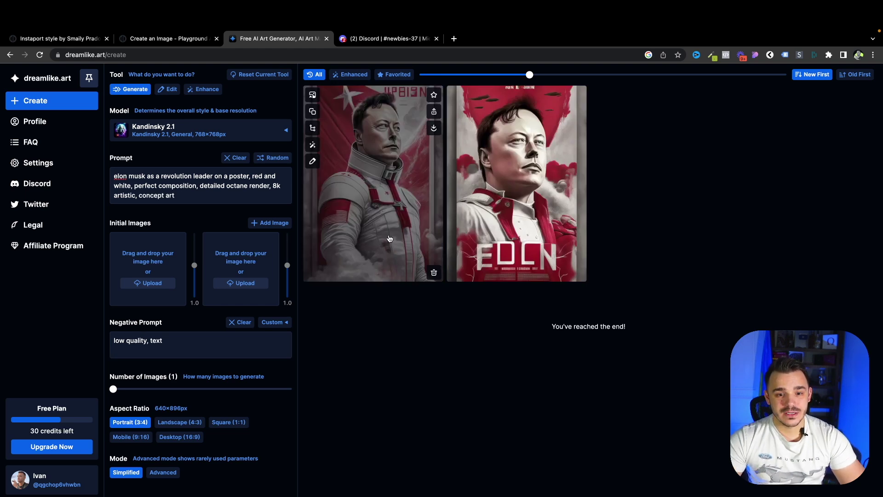
pyautogui.click(385, 234)
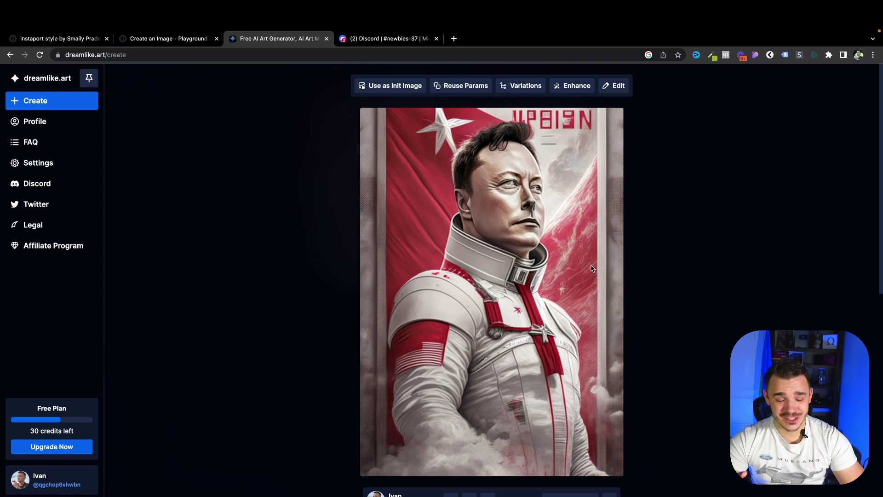
# Enhance the astronaut poster with 4x upscaling and Fix Faces, then open the enhanced copy full-size.
pyautogui.click(575, 89)
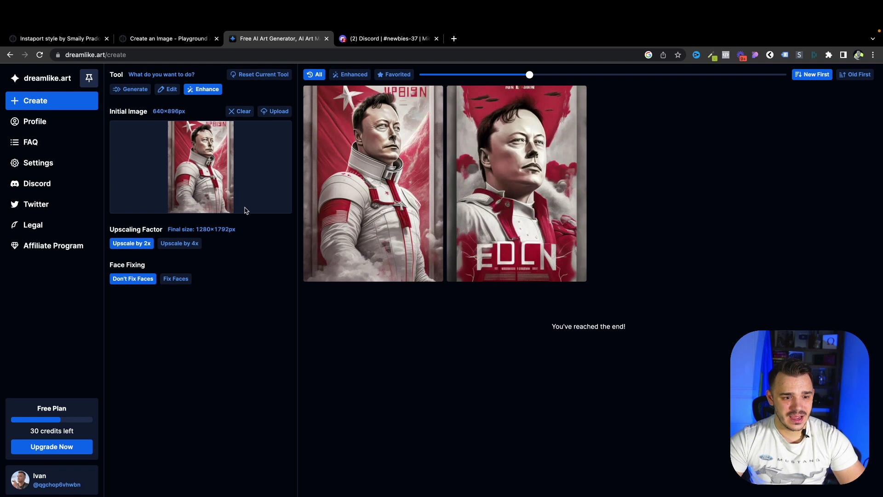
pyautogui.click(180, 246)
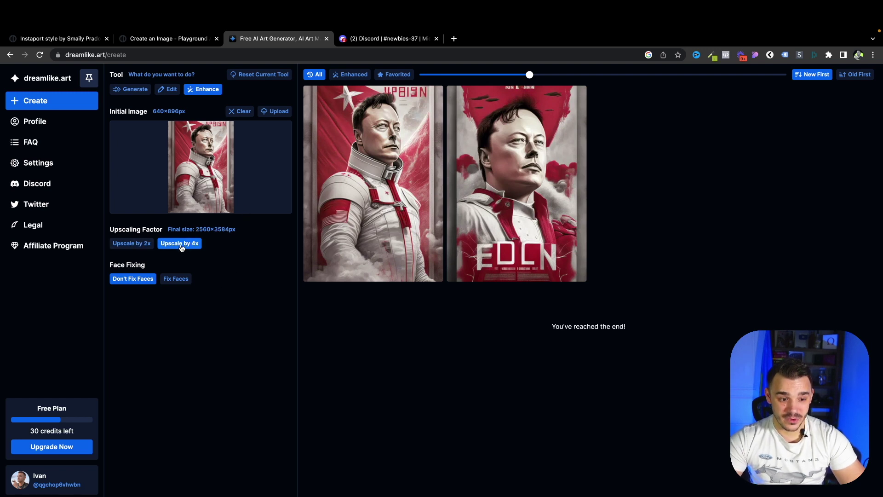
pyautogui.click(181, 282)
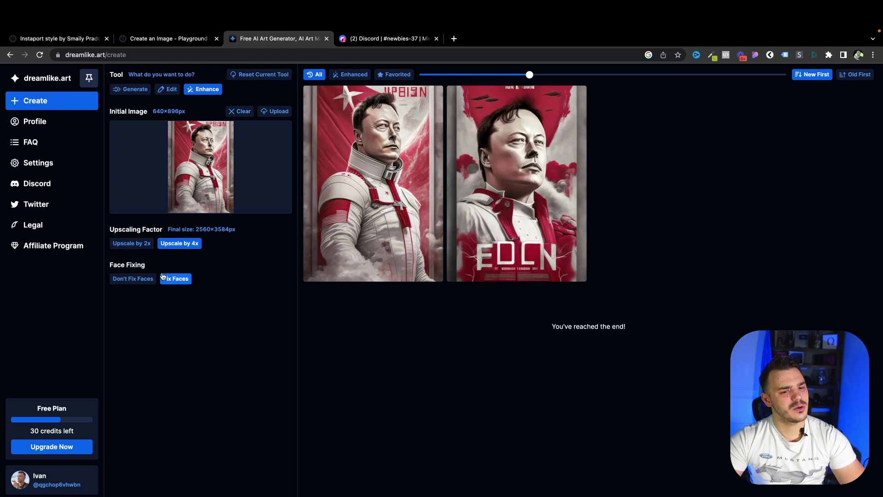
pyautogui.click(213, 495)
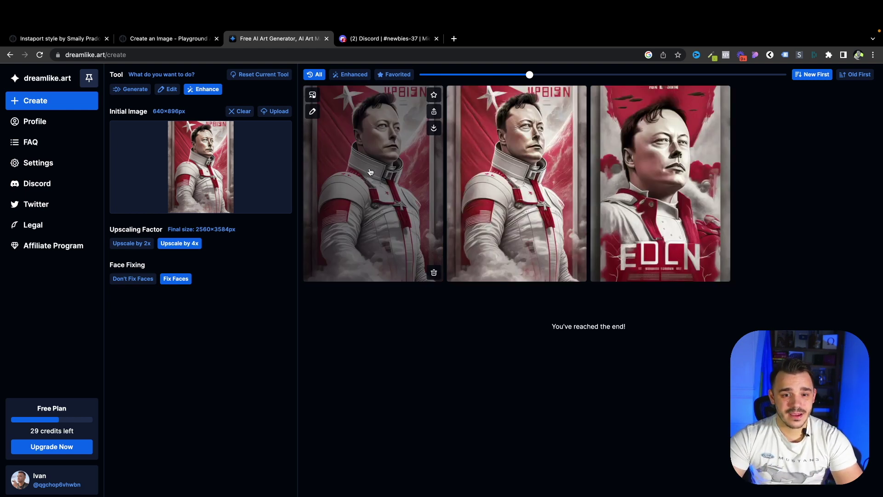
pyautogui.click(554, 275)
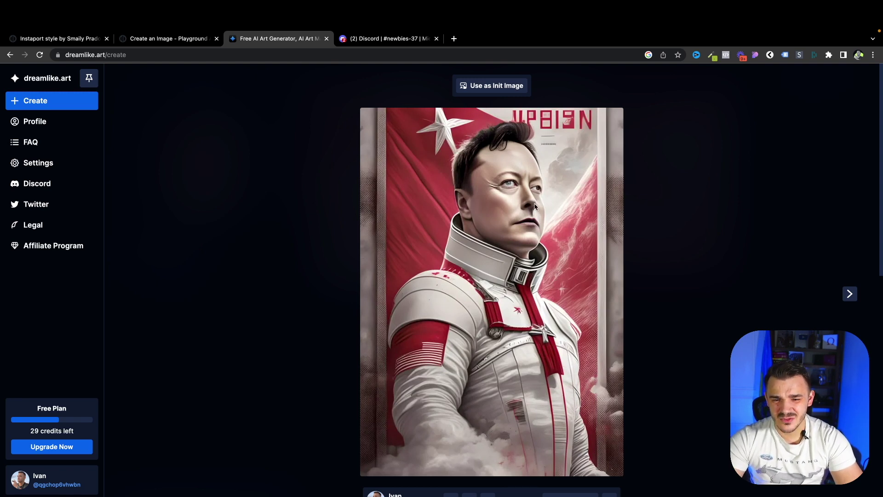
# Enhance the EDLN poster 4x with face fixing and view the result full-size.
pyautogui.click(516, 179)
pyautogui.click(685, 188)
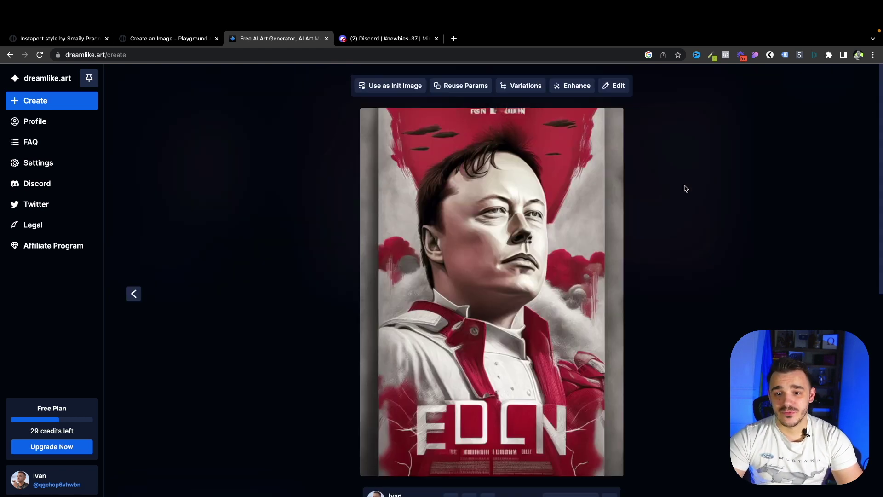
pyautogui.click(576, 88)
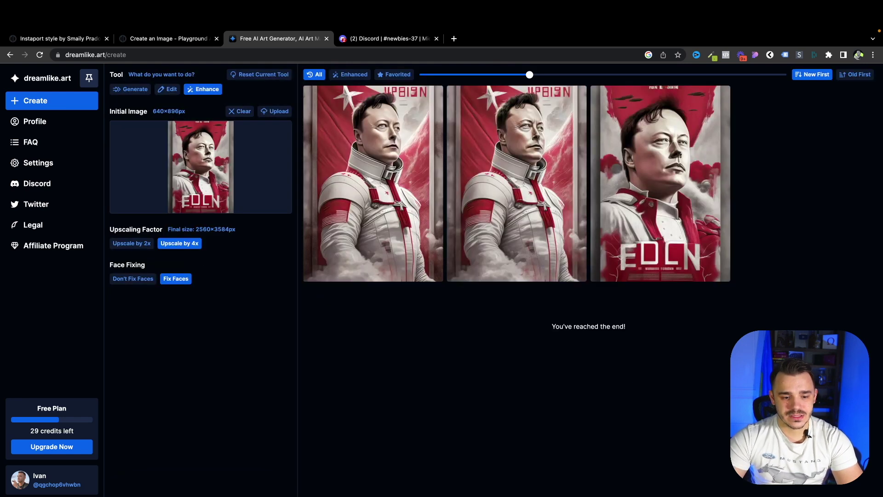
pyautogui.hotkey('ctrl', 'Return')
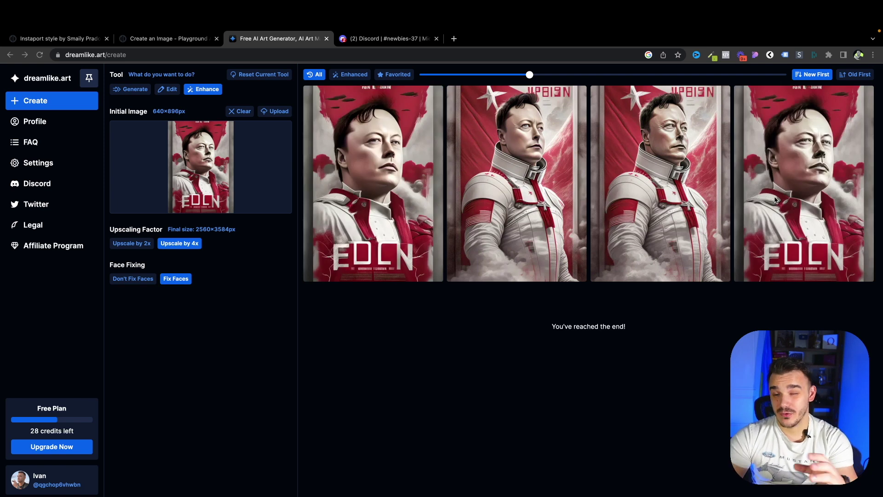
pyautogui.click(408, 196)
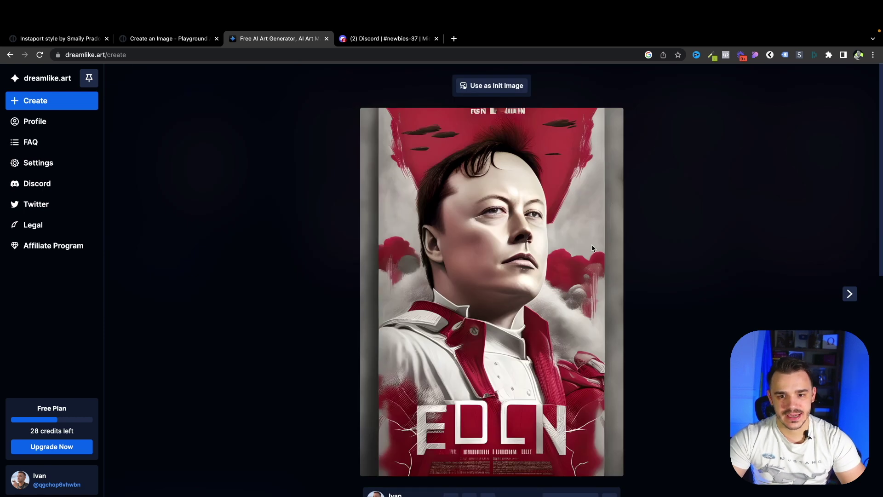
# Check the Instaport style post tab, then return to dreamlike.art and close the full-size view.
pyautogui.click(73, 39)
pyautogui.click(274, 40)
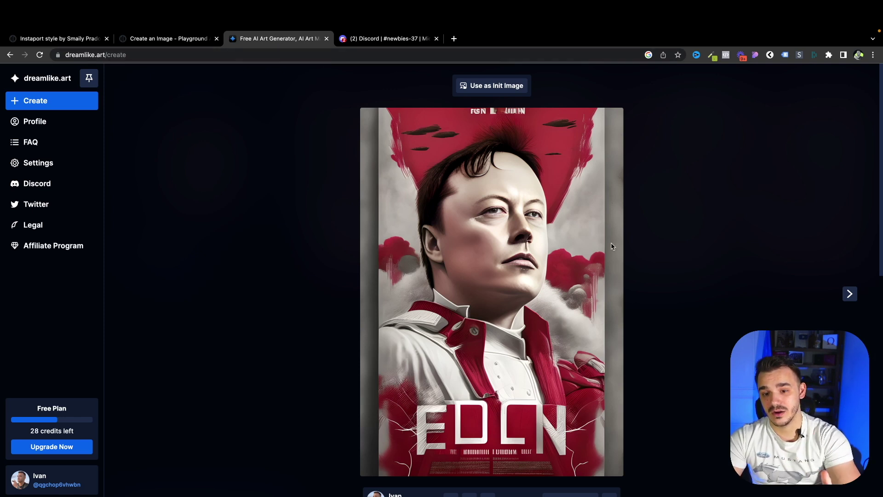
pyautogui.click(754, 257)
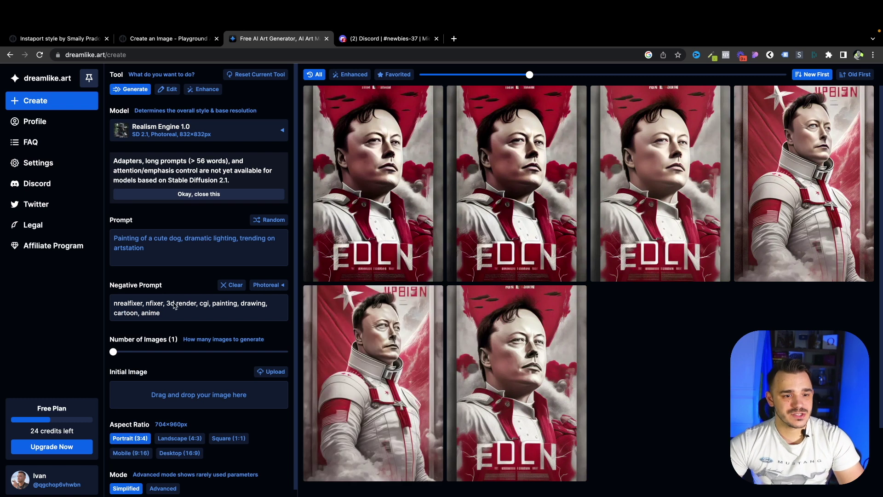
# Paste the revolution-leader prompt, delete 'on a poster' and 'artistic, concept art', and generate with Realism Engine 1.0.
pyautogui.click(170, 257)
pyautogui.write('elon musk as a revolution leader on a poster, red and white, perfect composition, detailed octane render, 8k artistic, concept art')
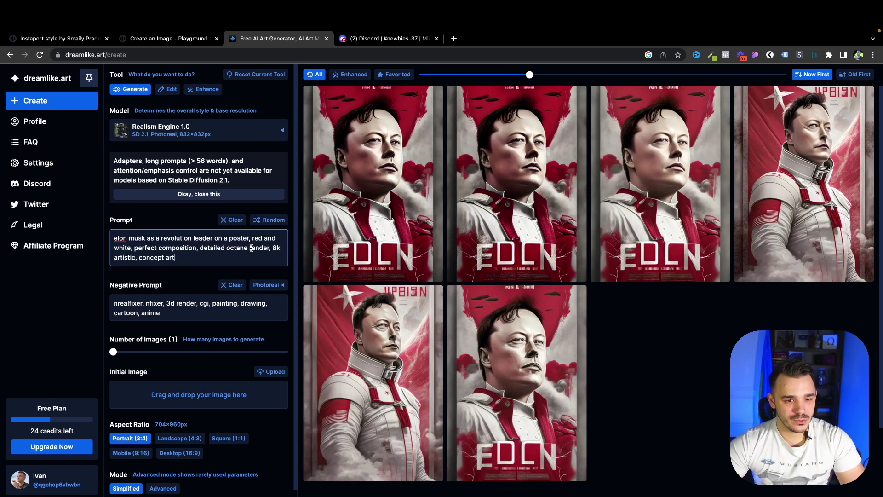
pyautogui.doubleClick(242, 237)
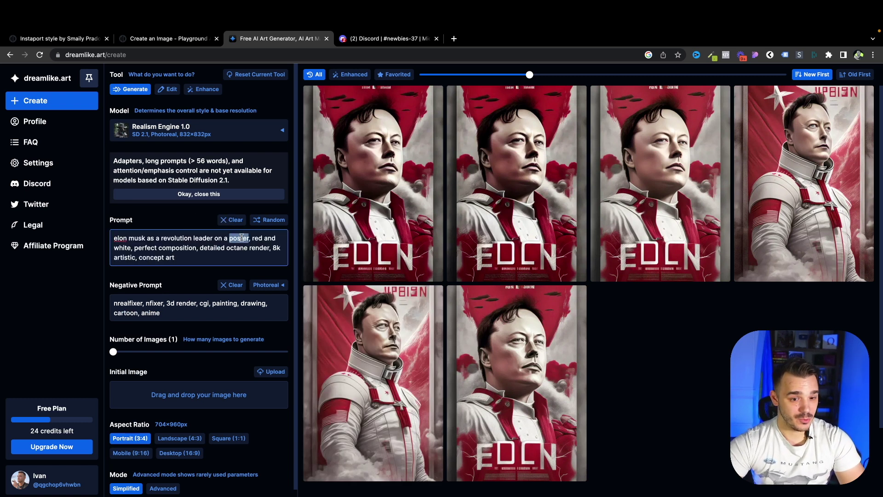
pyautogui.press('BackSpace')
pyautogui.press('BackSpace')
pyautogui.press('BackSpace')
pyautogui.press('BackSpace')
pyautogui.press('BackSpace')
pyautogui.press('BackSpace')
pyautogui.press('BackSpace')
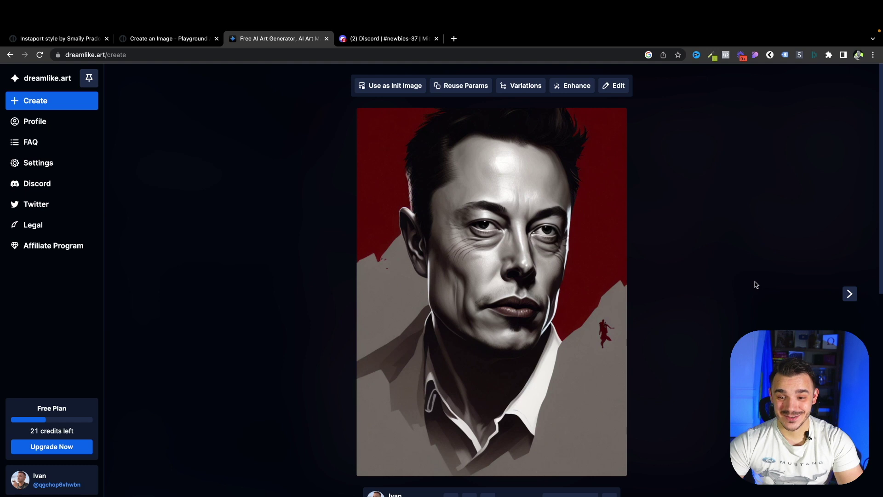
pyautogui.click(759, 255)
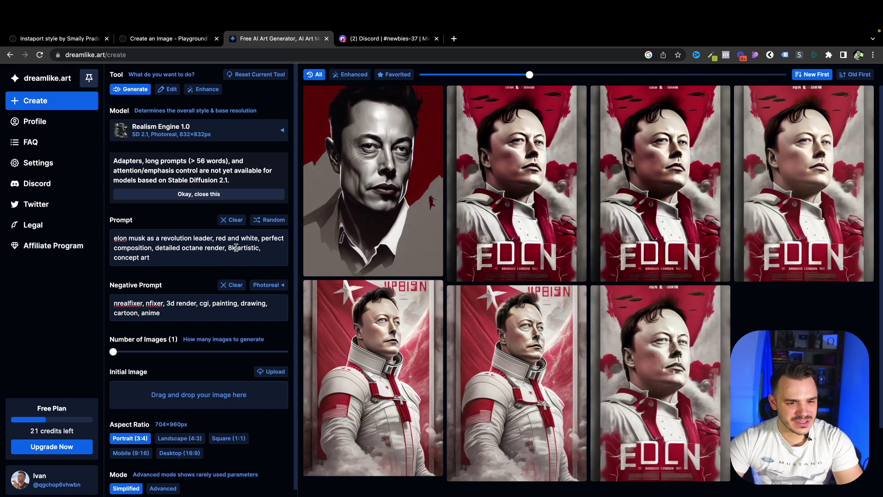
pyautogui.moveTo(237, 247); pyautogui.dragTo(255, 268)
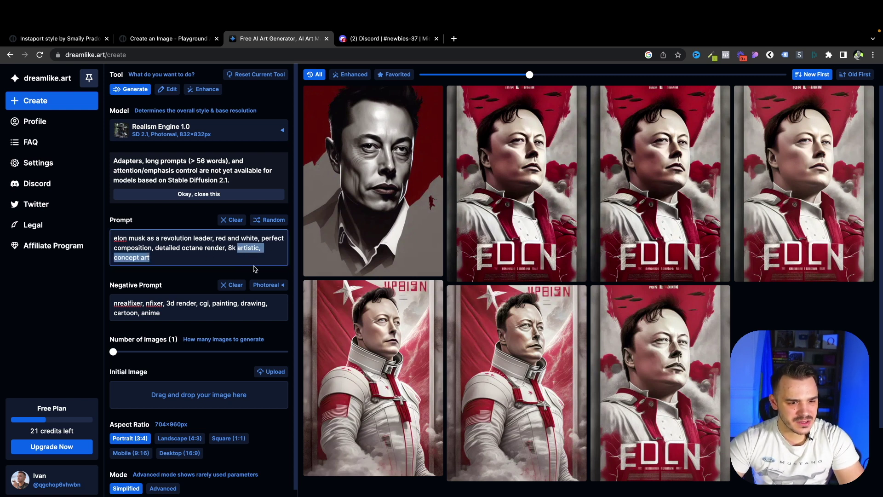
pyautogui.press('BackSpace')
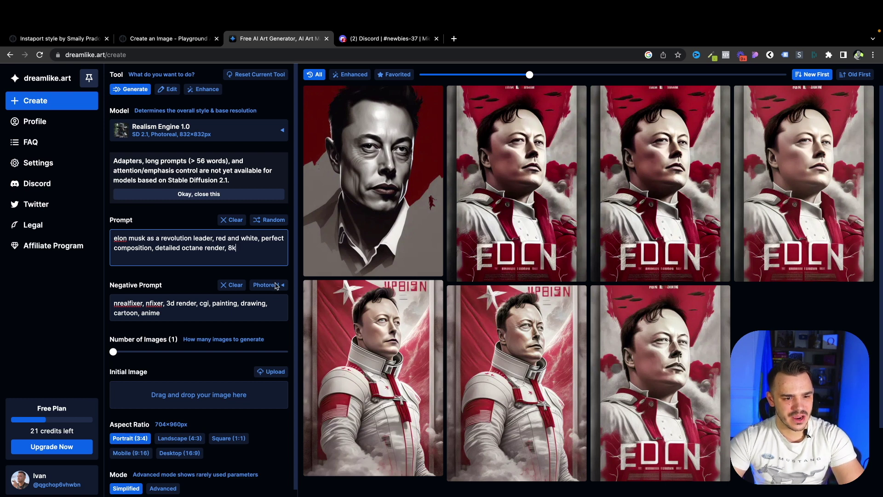
pyautogui.press('Return')
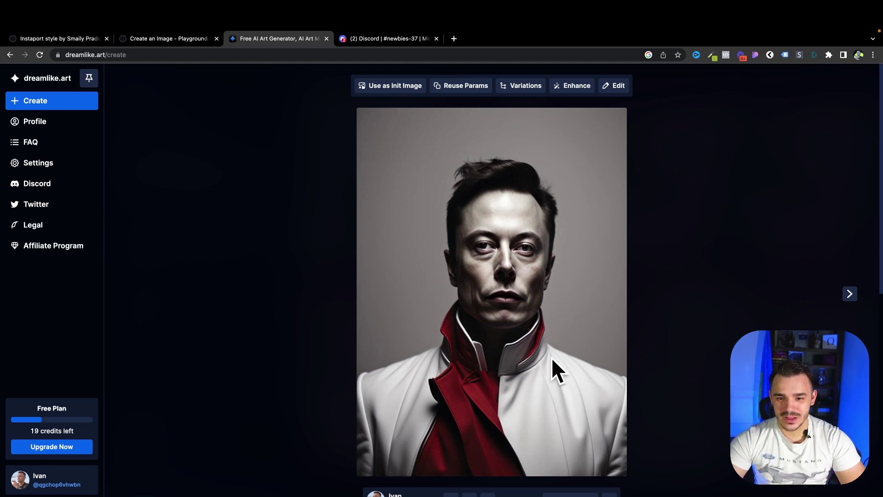
# Upscale the white-jacket portrait 4x with face fixing and open the red SUBSCRIBE poster image.
pyautogui.click(579, 88)
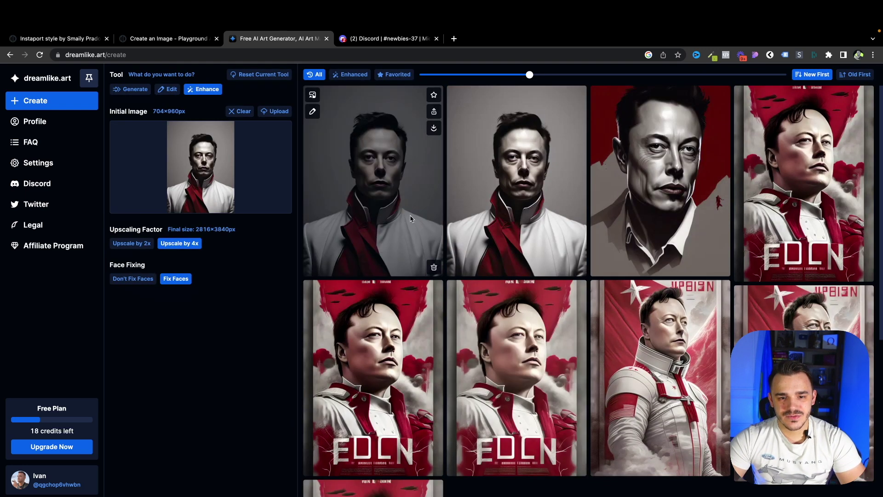
pyautogui.click(411, 219)
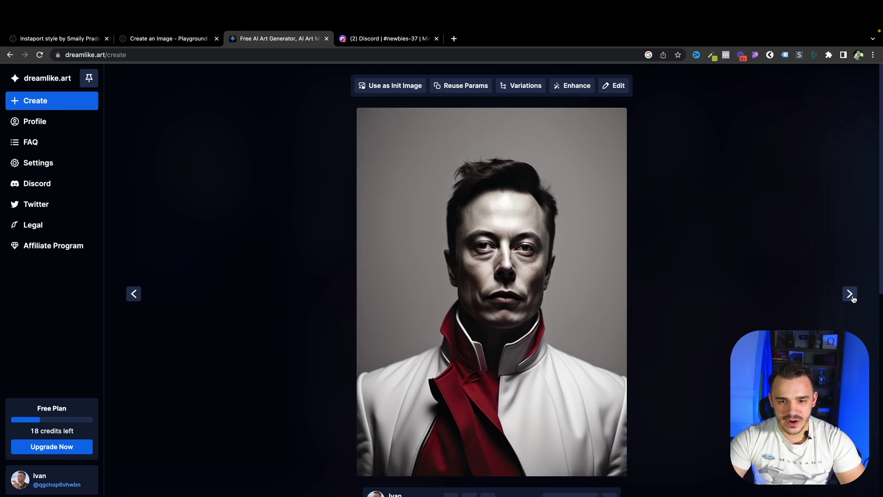
pyautogui.click(133, 294)
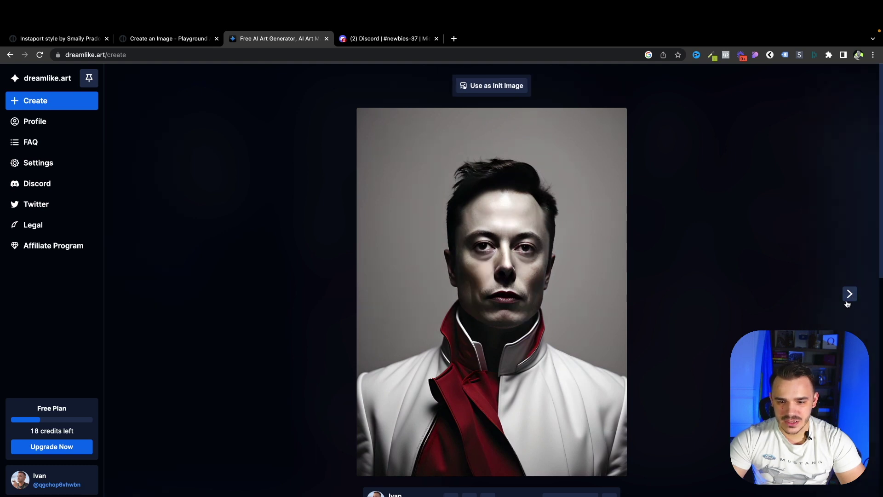
pyautogui.click(129, 296)
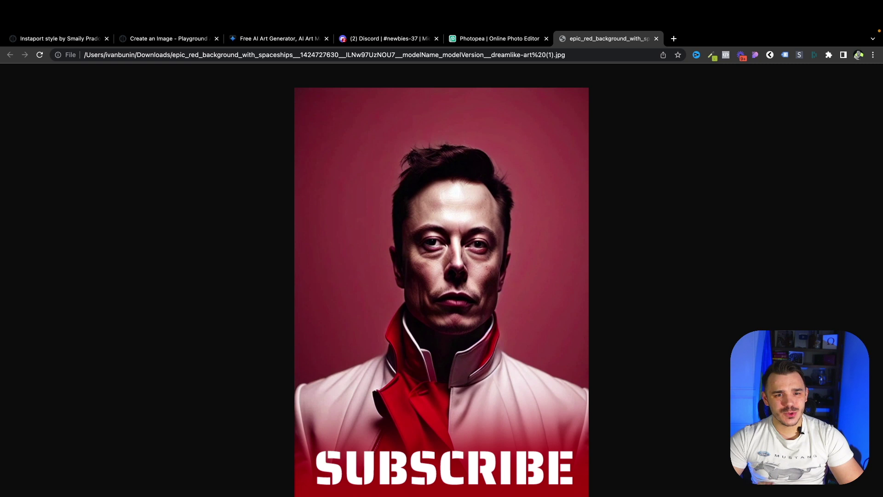
# Pass through the dreamlike.art tab back to the Playground AI Instaport style post.
pyautogui.click(298, 39)
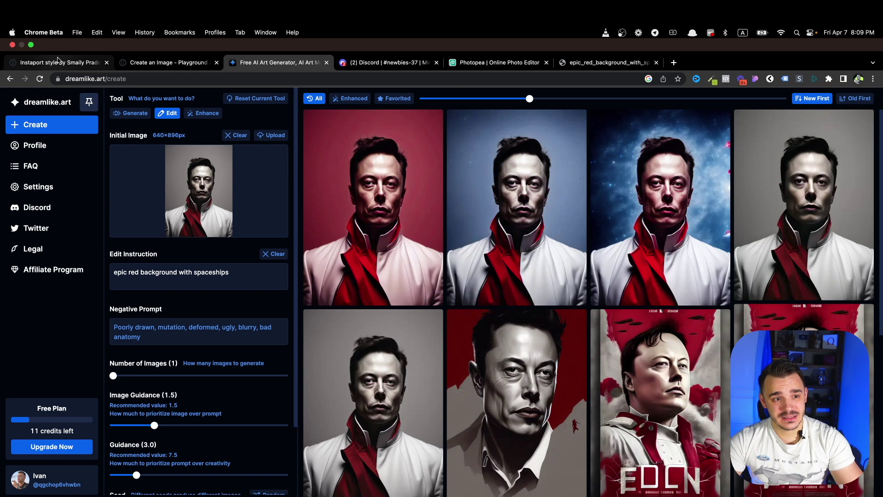
pyautogui.click(58, 61)
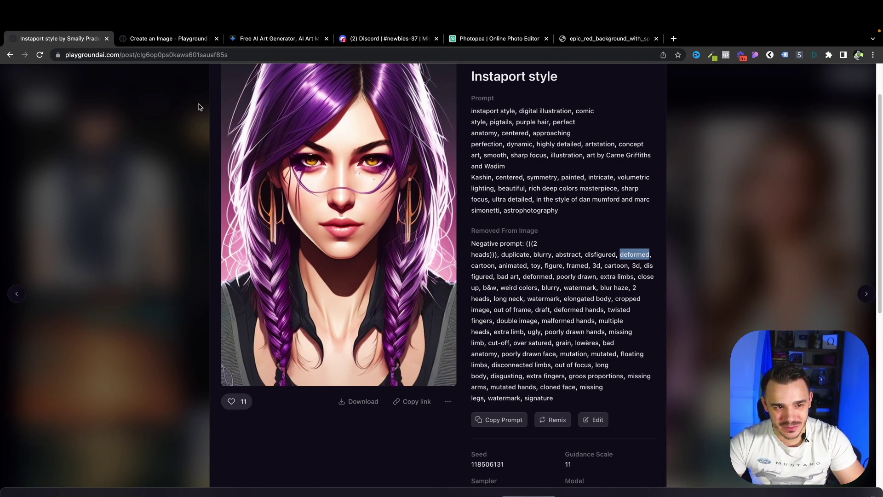
# Switch to dreamlike.art and back to the Instaport post showing seed 118506131 and guidance scale 11.
pyautogui.click(279, 38)
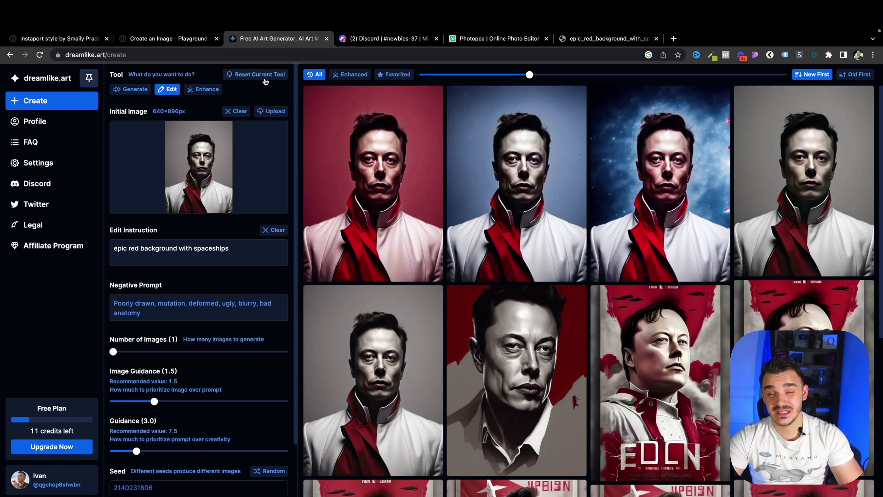
pyautogui.click(64, 38)
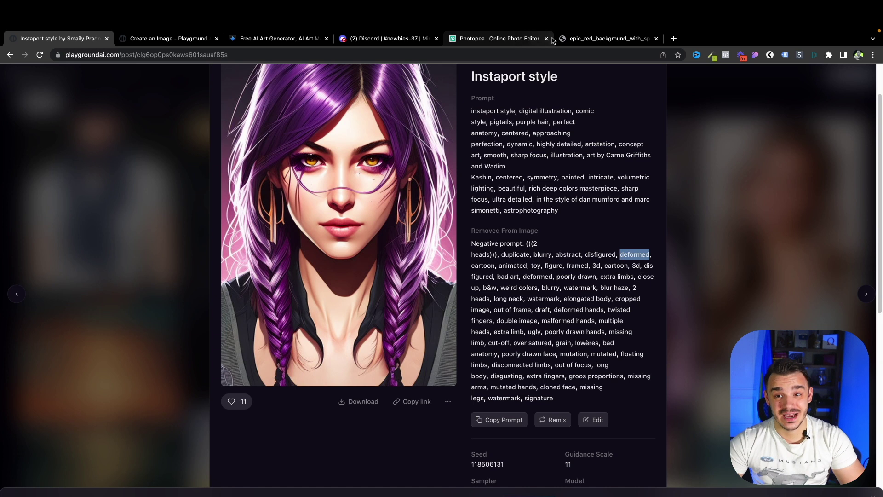